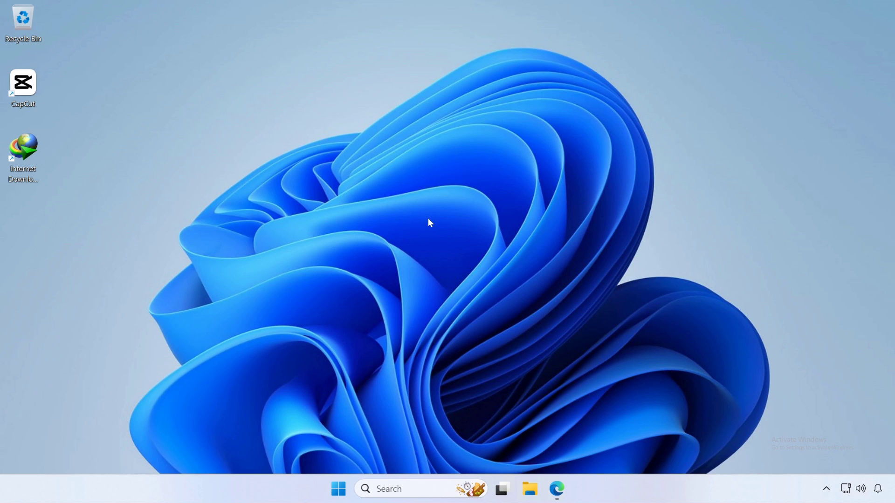
# Launch CapCut to view the 1229 (2) project's details, then close the front window with Alt+F4.
pyautogui.doubleClick(26, 79)
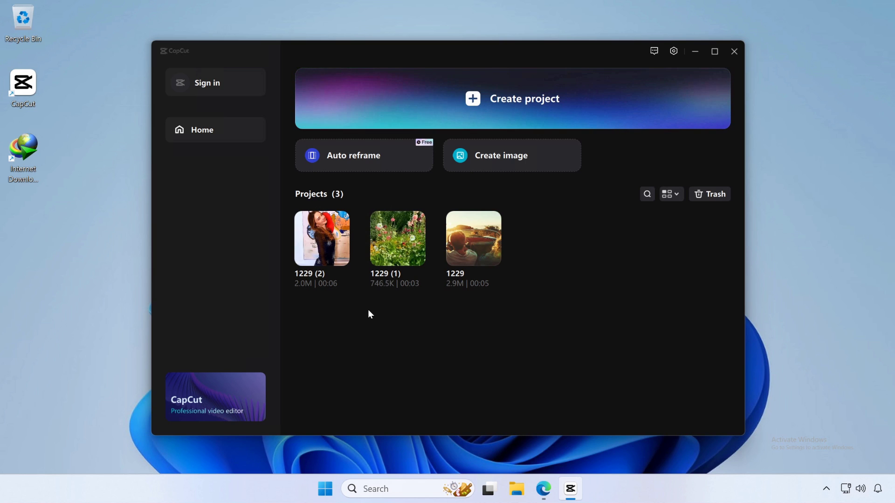
pyautogui.hotkey('alt', 'F4')
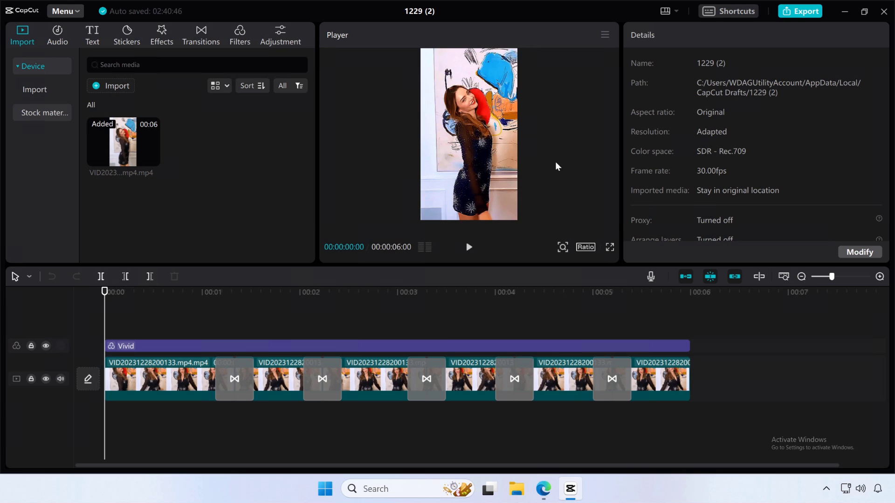
# Open File Explorer at Local Disk (C:) and turn on showing hidden items.
pyautogui.click(518, 492)
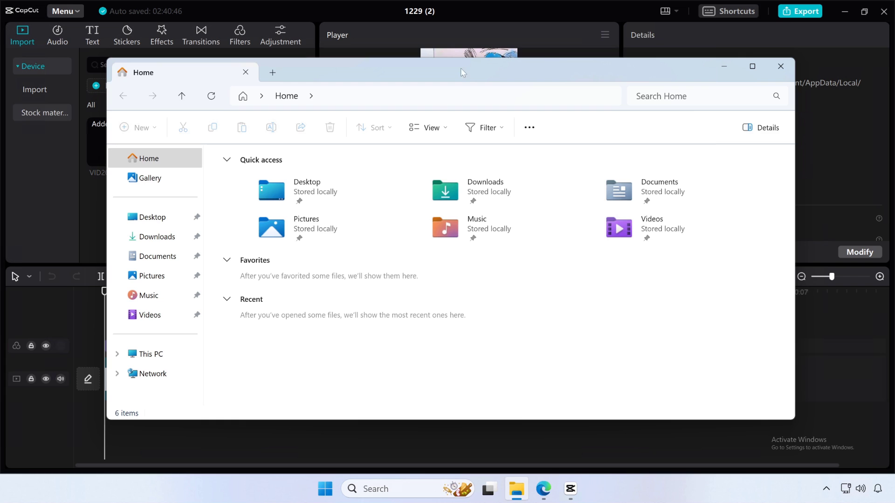
pyautogui.moveTo(441, 58); pyautogui.dragTo(438, 106)
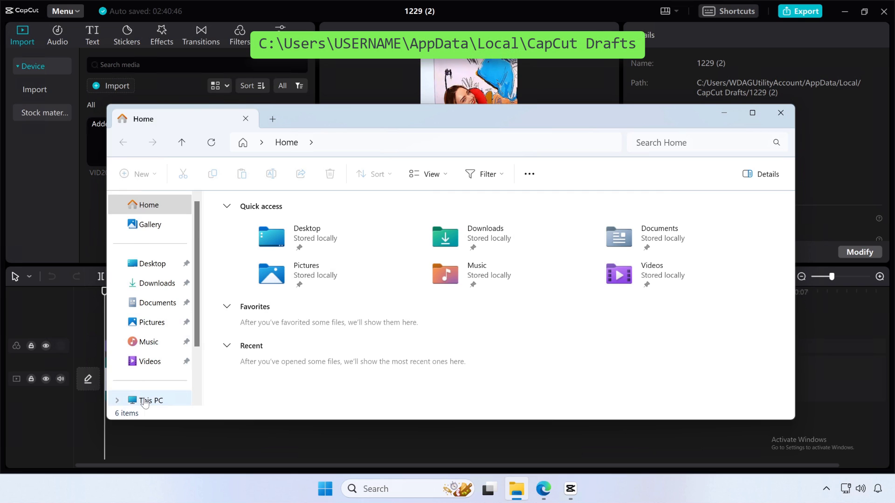
pyautogui.click(143, 401)
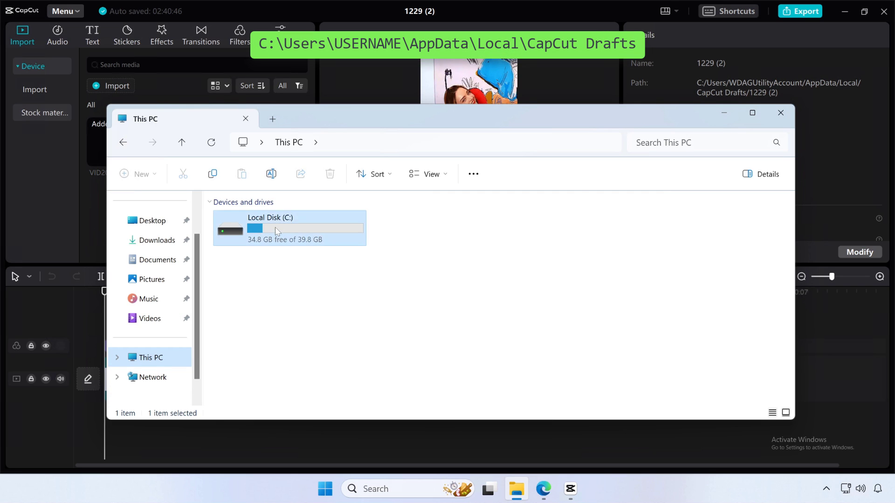
pyautogui.doubleClick(275, 227)
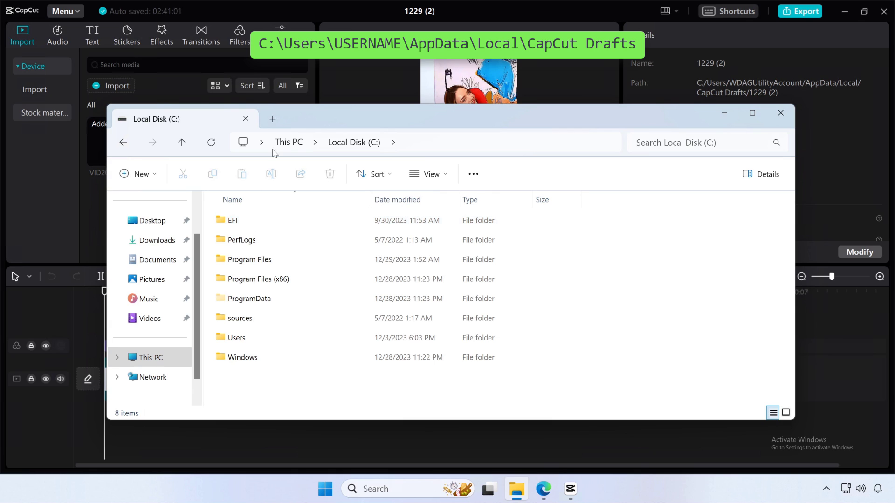
pyautogui.click(445, 176)
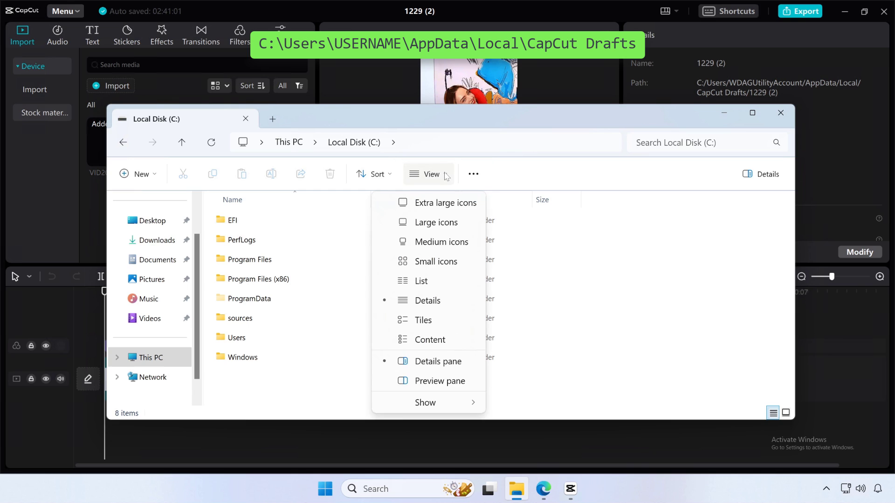
pyautogui.moveTo(426, 403)
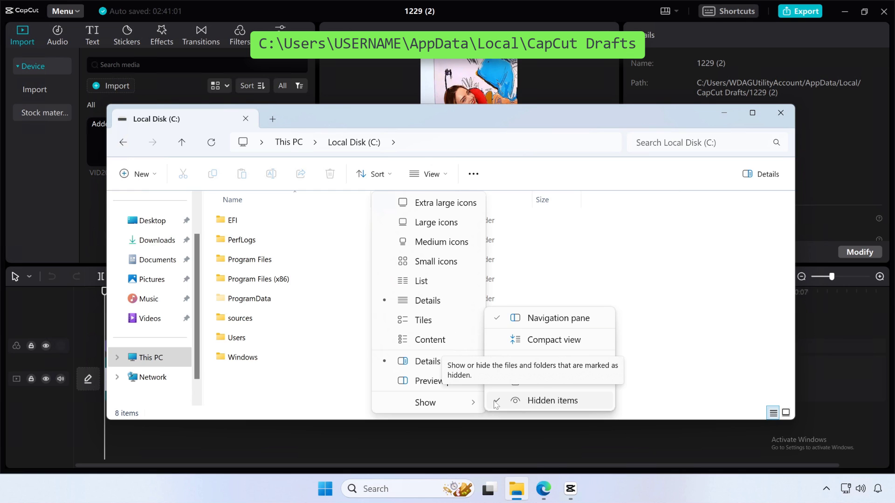
pyautogui.click(680, 347)
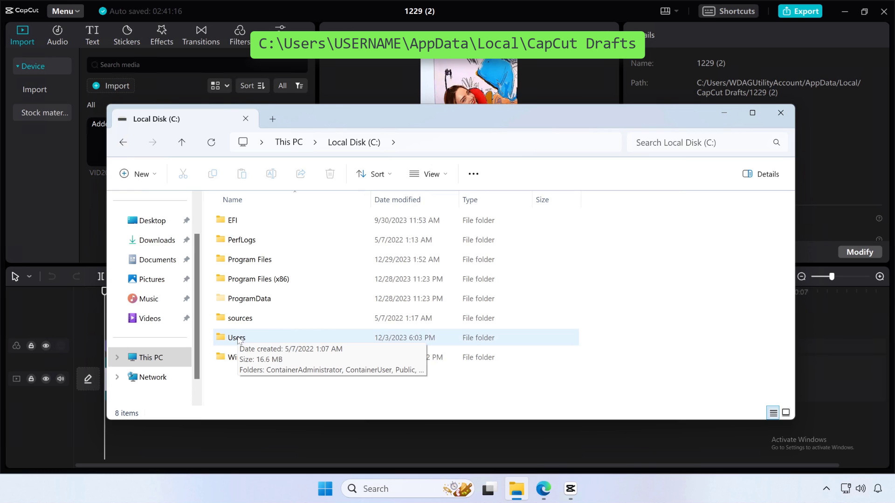
# Navigate Users > user account > AppData > Local > CapCut Drafts.
pyautogui.doubleClick(238, 338)
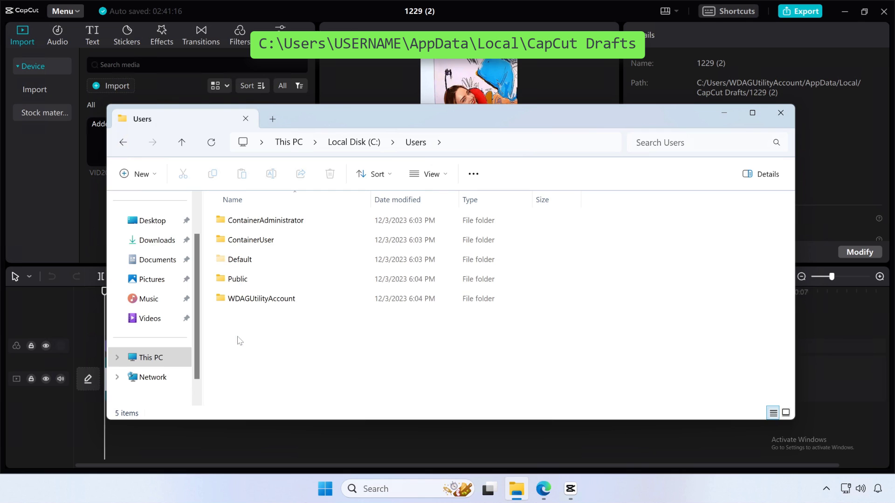
pyautogui.click(246, 301)
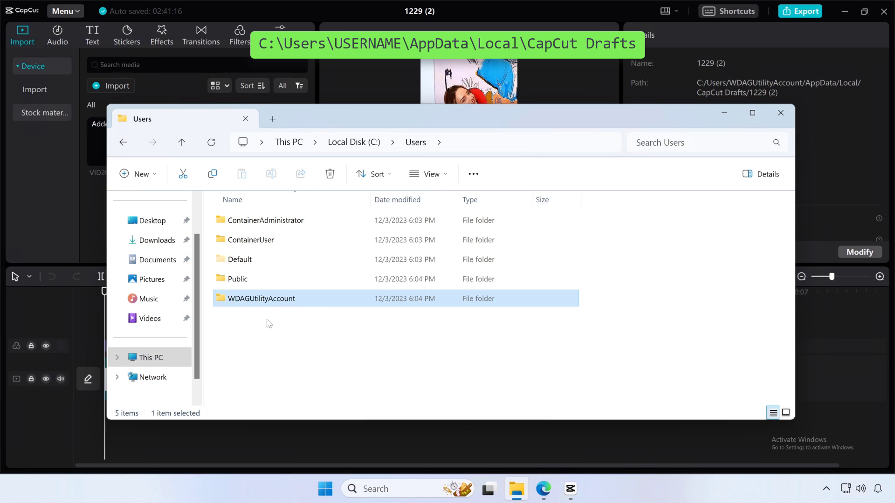
pyautogui.doubleClick(244, 300)
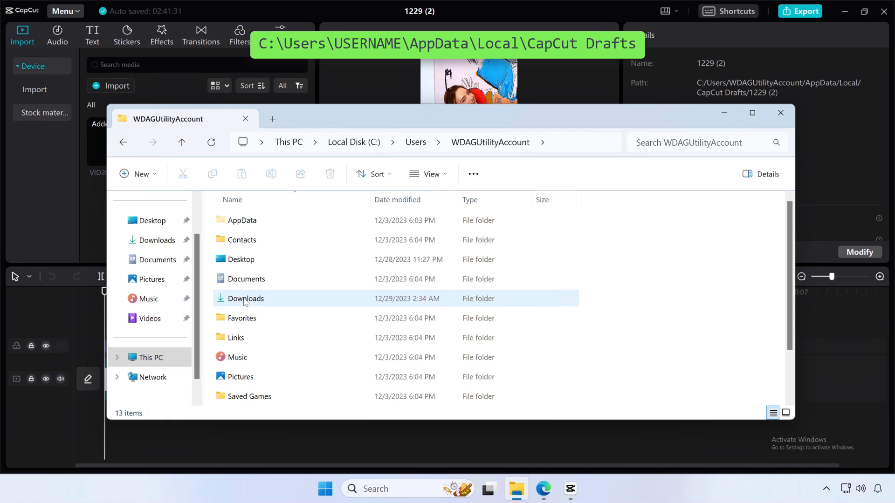
pyautogui.click(249, 222)
pyautogui.doubleClick(249, 222)
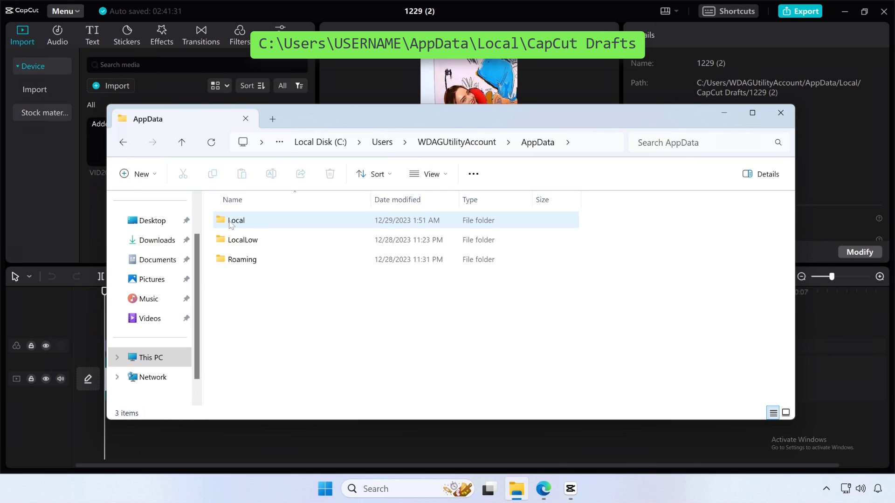
pyautogui.doubleClick(241, 224)
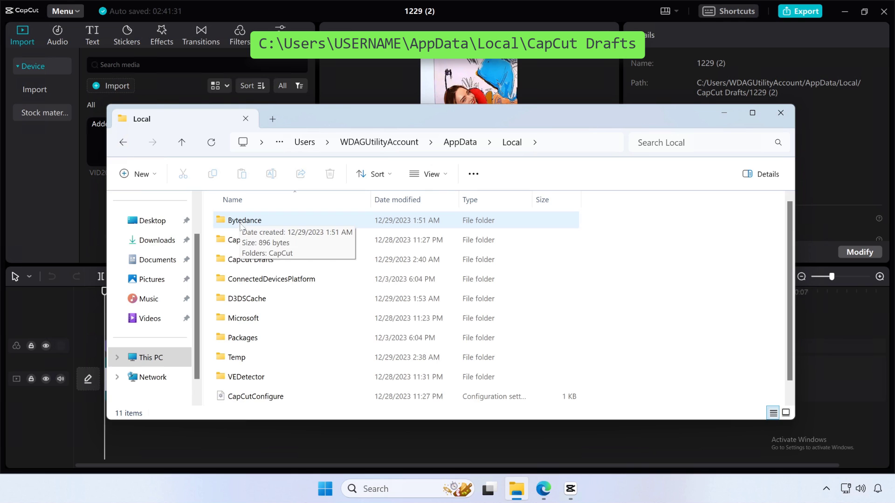
pyautogui.doubleClick(254, 263)
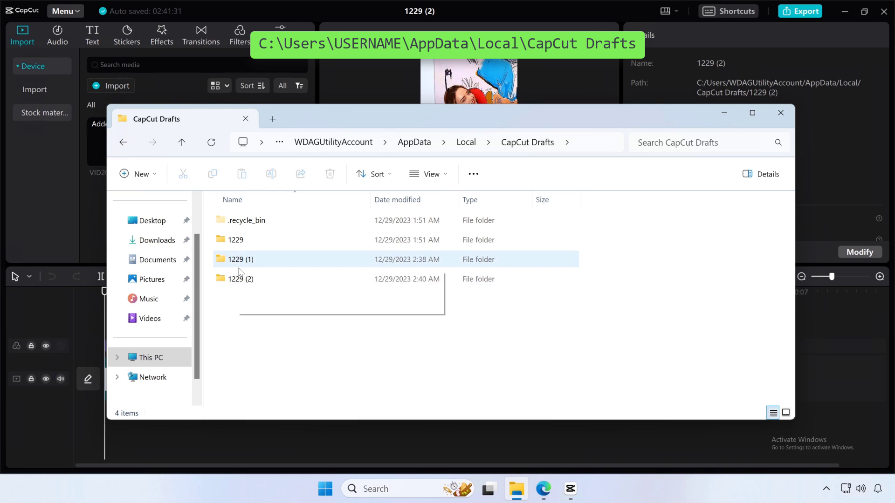
# Select the 1229 (1) and 1229 (2) draft folders together and copy them.
pyautogui.click(233, 282)
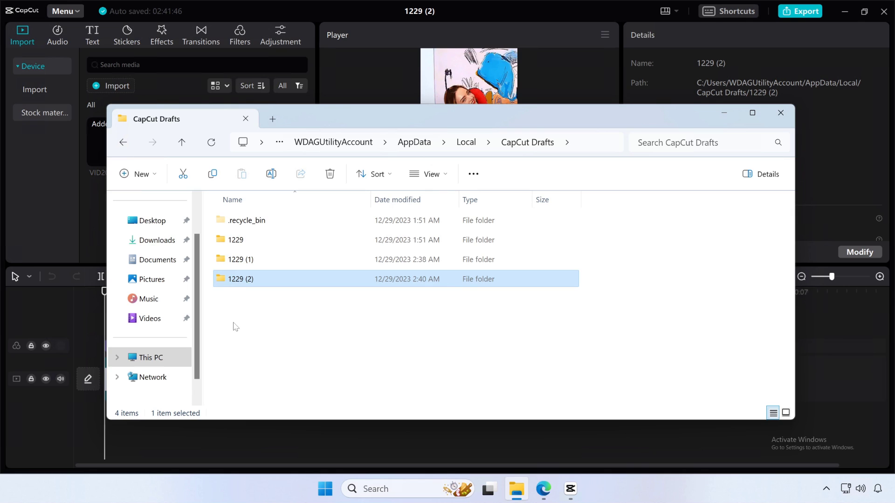
pyautogui.moveTo(220, 342); pyautogui.dragTo(264, 264)
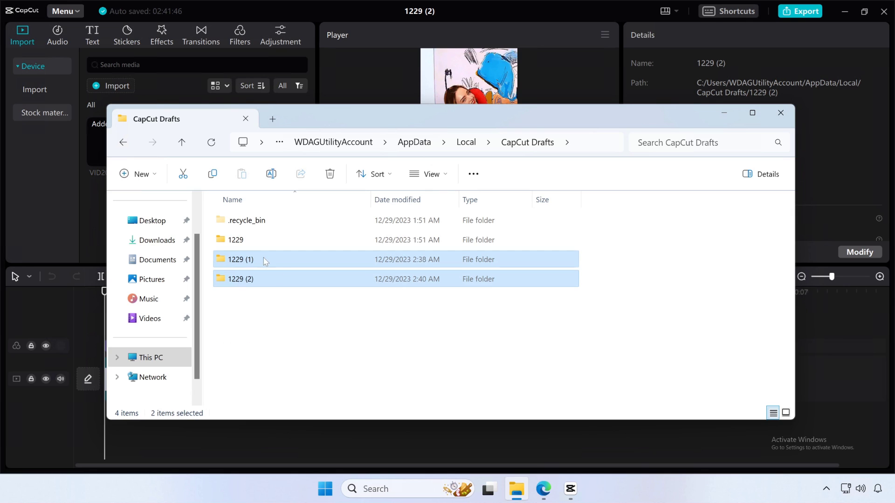
pyautogui.rightClick(244, 282)
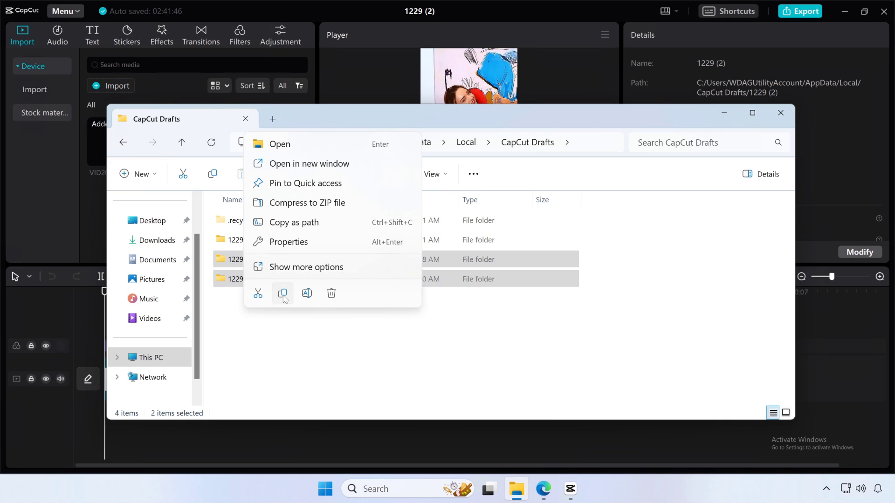
pyautogui.click(283, 298)
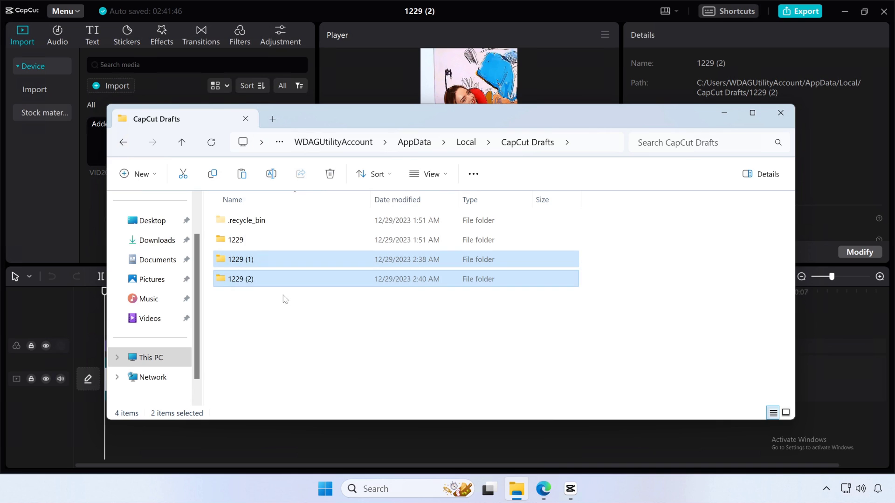
# In a new tab, create a folder named 'CapCut Transferd Projects' on the Desktop.
pyautogui.click(273, 120)
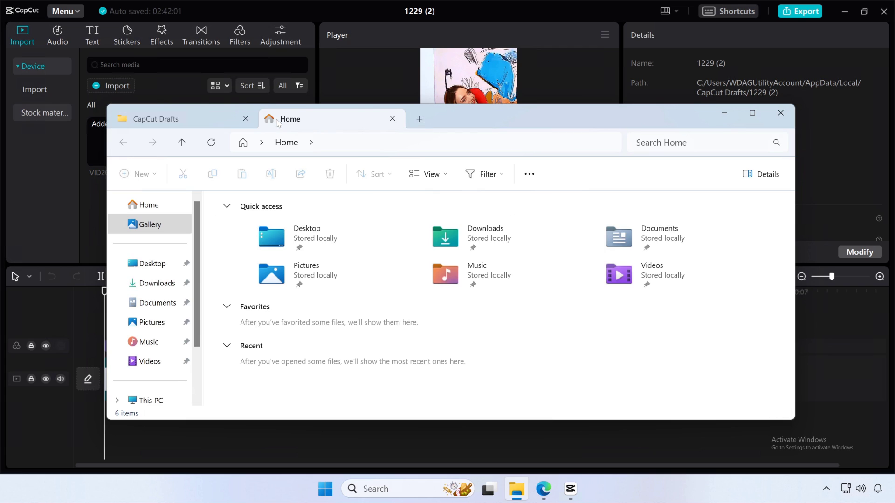
pyautogui.doubleClick(331, 243)
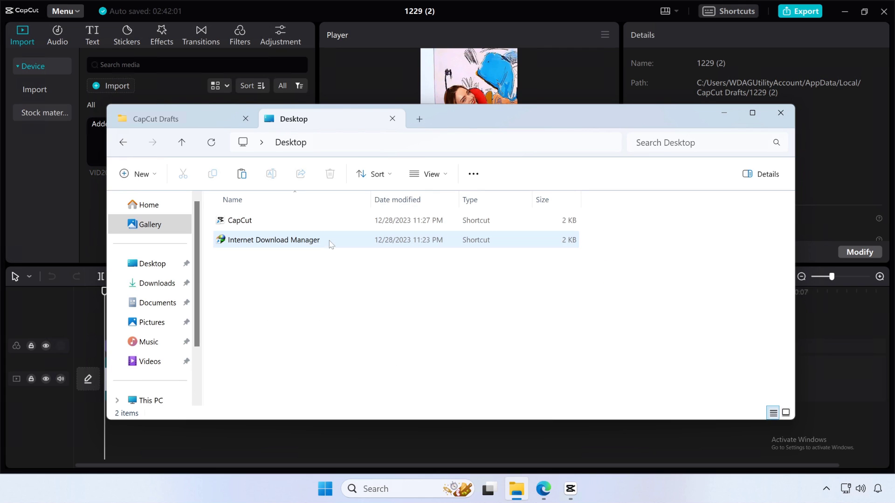
pyautogui.rightClick(263, 305)
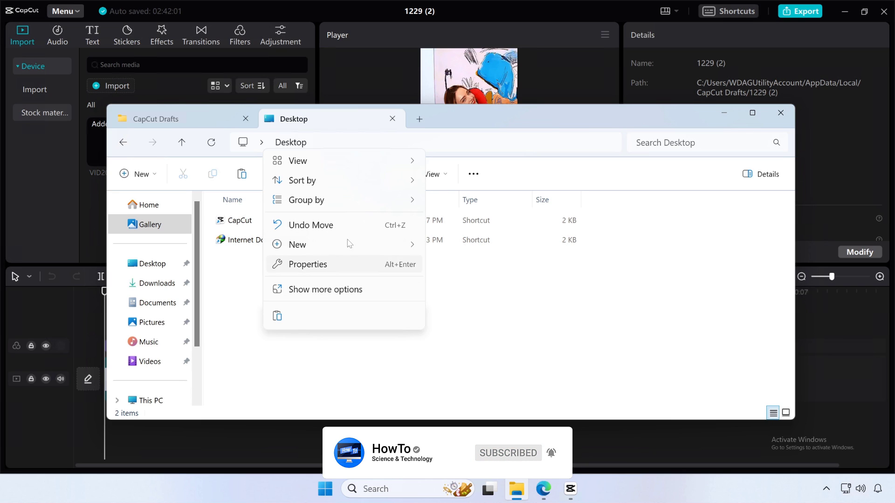
pyautogui.moveTo(298, 244)
pyautogui.click(447, 251)
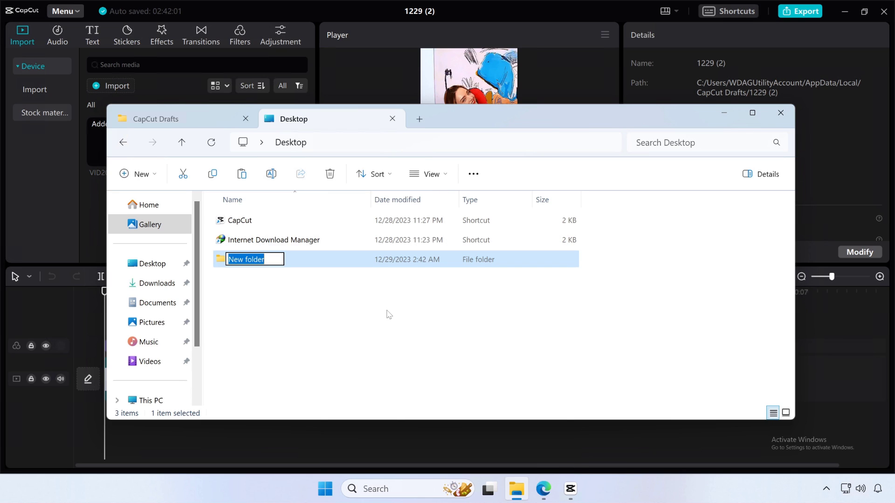
pyautogui.write('CapCut')
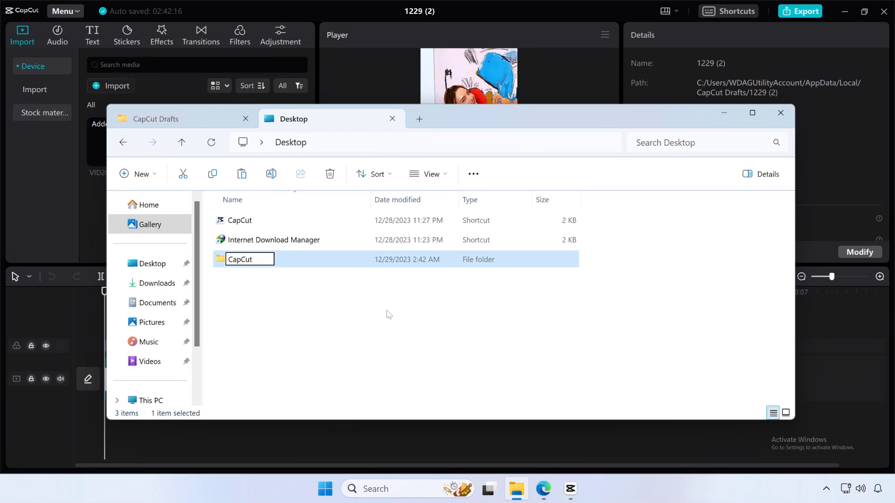
pyautogui.write(' Transferd ')
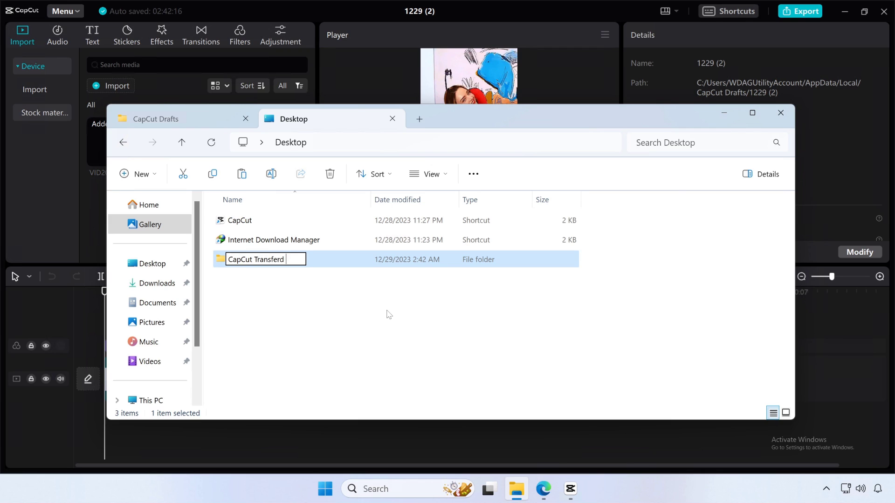
pyautogui.write('Projects')
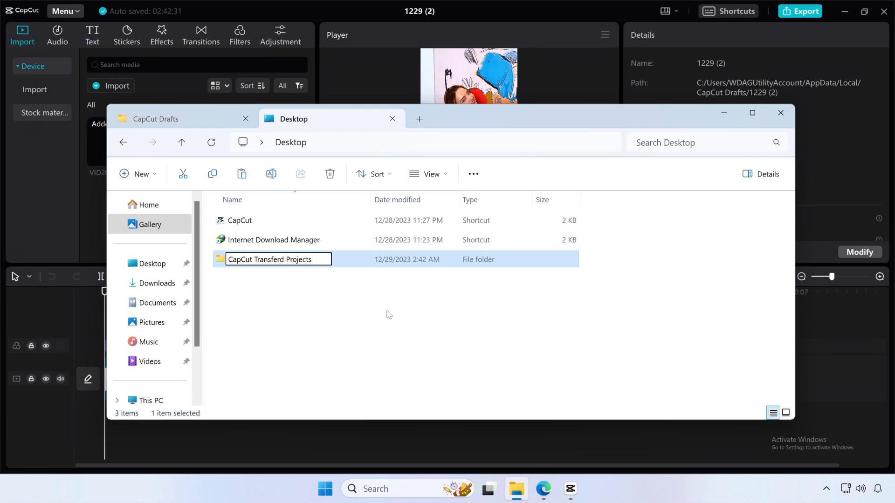
pyautogui.click(386, 315)
# Paste the copied 1229 (1) and 1229 (2) folders into CapCut Transferd Projects.
pyautogui.doubleClick(286, 265)
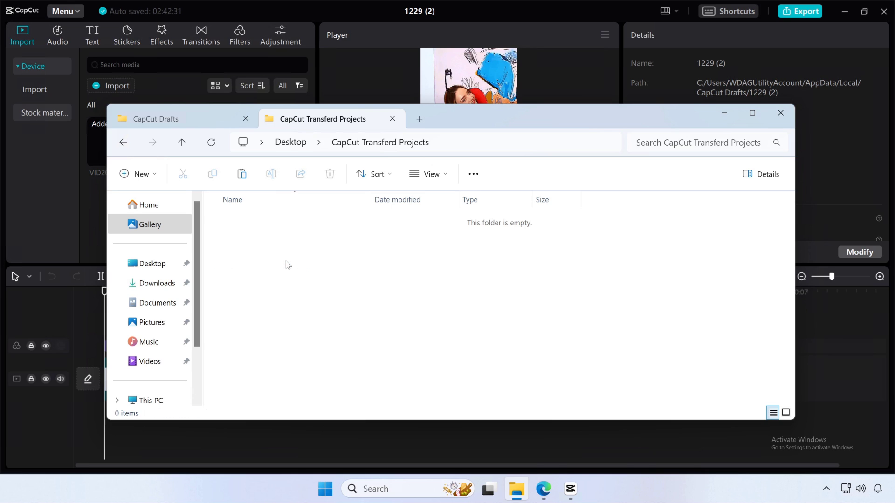
pyautogui.rightClick(238, 232)
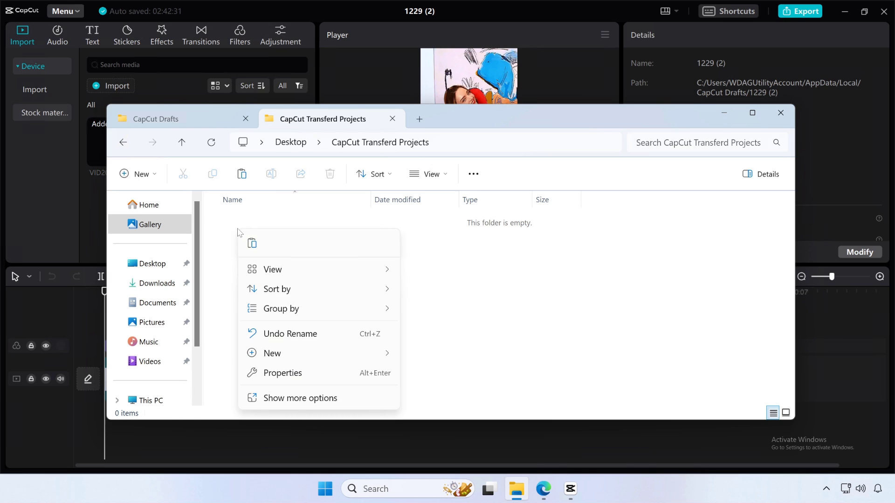
pyautogui.click(251, 244)
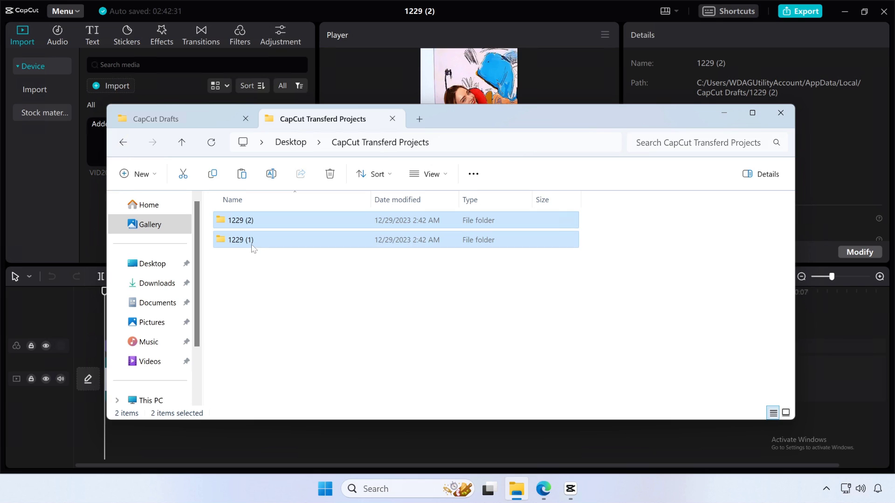
pyautogui.click(272, 285)
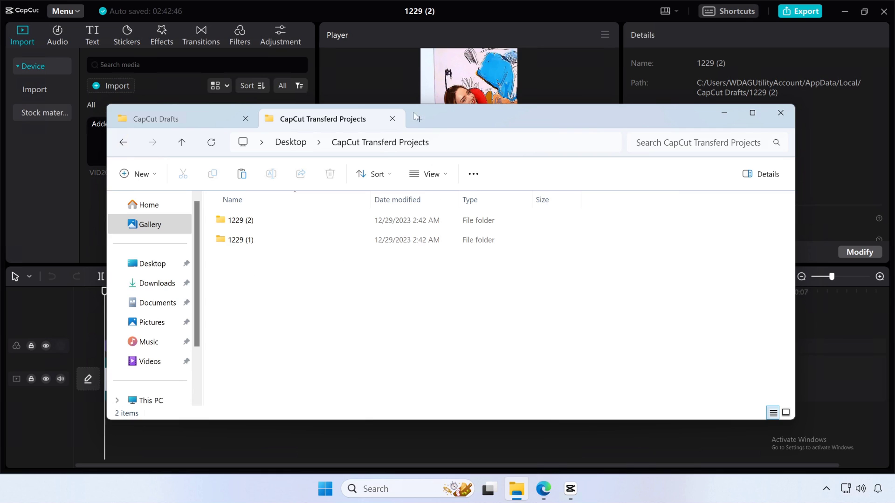
# Copy VID20231227200129.mp4 and VID20231228200133.mp4 from the Videos folder.
pyautogui.click(240, 241)
pyautogui.click(418, 120)
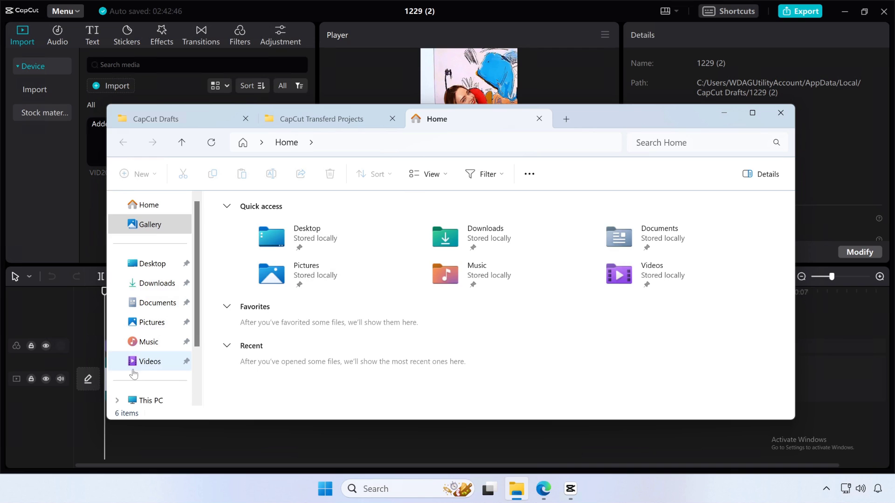
pyautogui.click(149, 362)
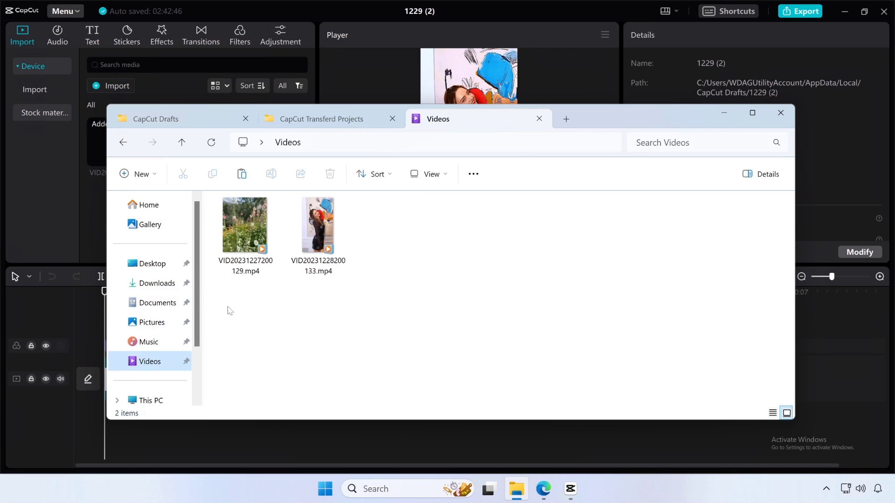
pyautogui.moveTo(227, 311); pyautogui.dragTo(323, 228)
pyautogui.rightClick(327, 223)
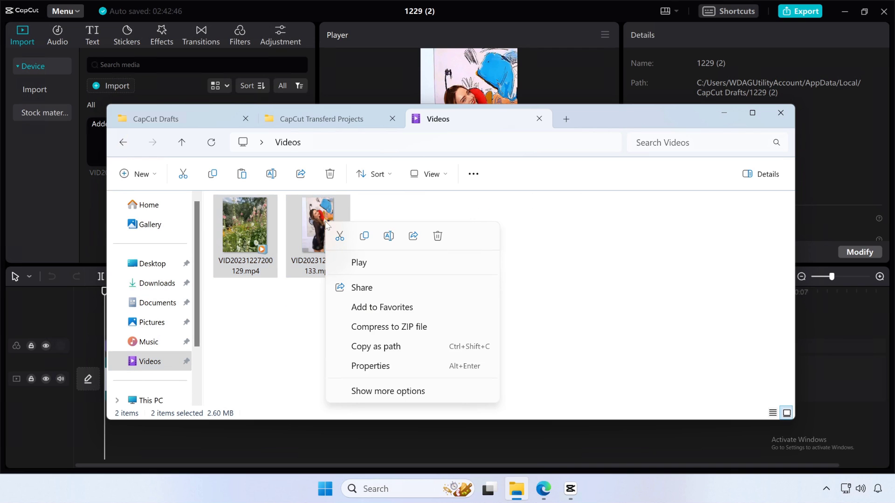
pyautogui.click(366, 242)
# Paste both videos into the CapCut Transferd Projects folder and clear the selection.
pyautogui.click(340, 120)
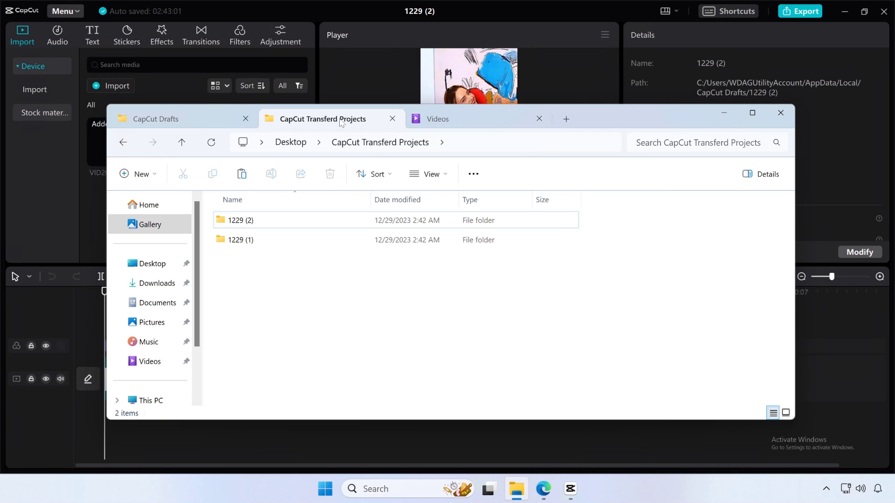
pyautogui.rightClick(252, 304)
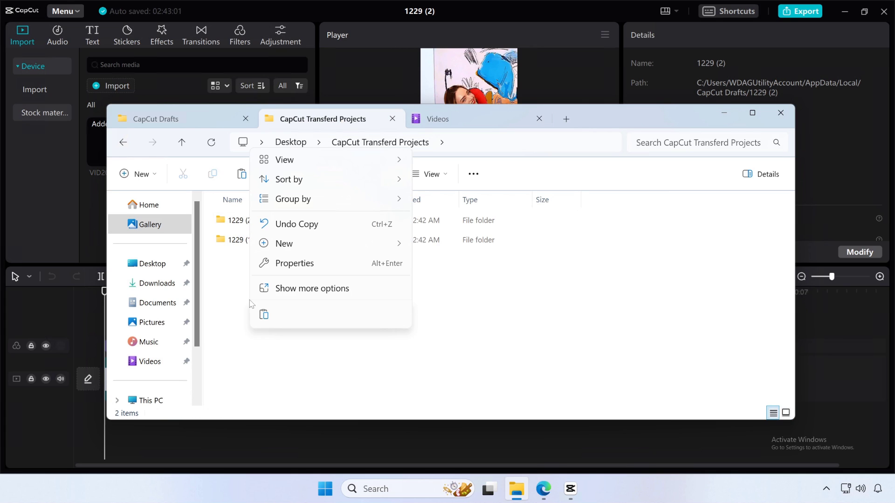
pyautogui.click(263, 323)
pyautogui.click(263, 323)
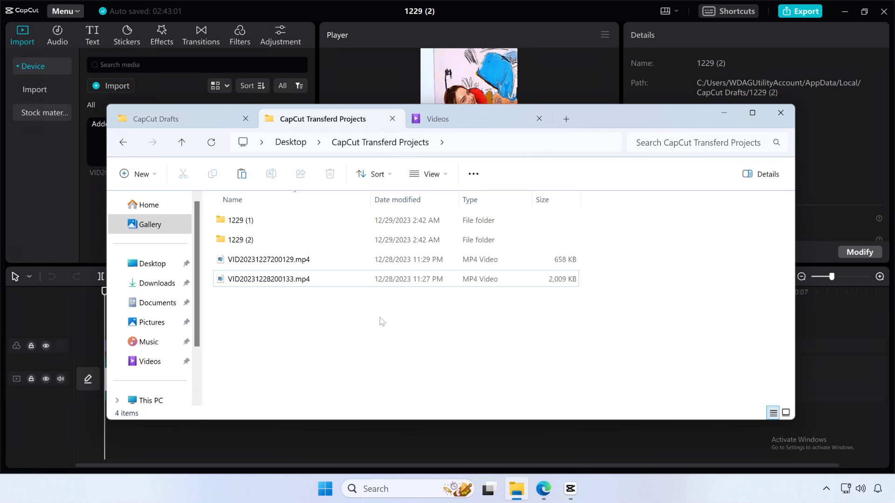
# Close the CapCut project editor and then the CapCut home window.
pyautogui.click(881, 18)
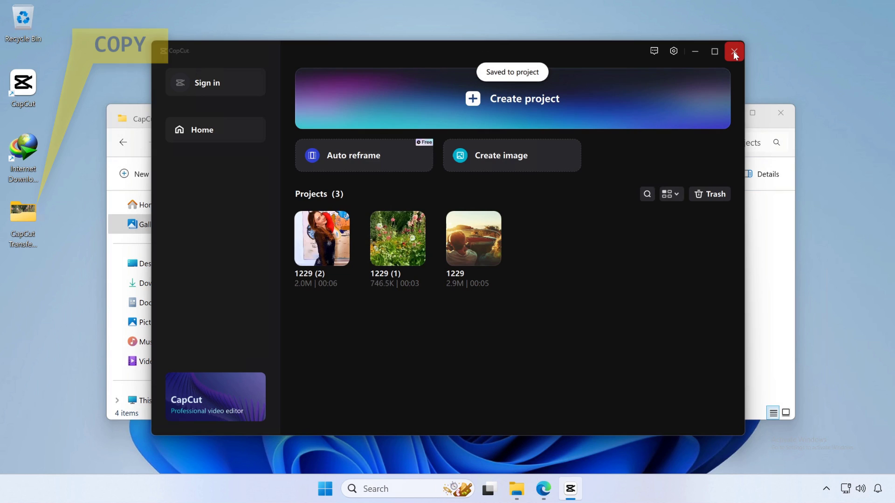
pyautogui.click(733, 55)
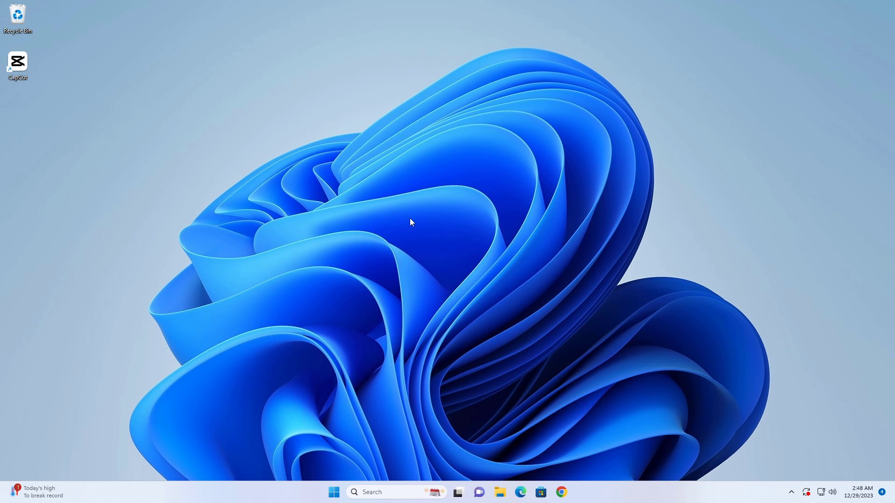
# Launch CapCut on the new PC, then open USB Drive (E:) > CapCut Transferd Projects.
pyautogui.doubleClick(18, 58)
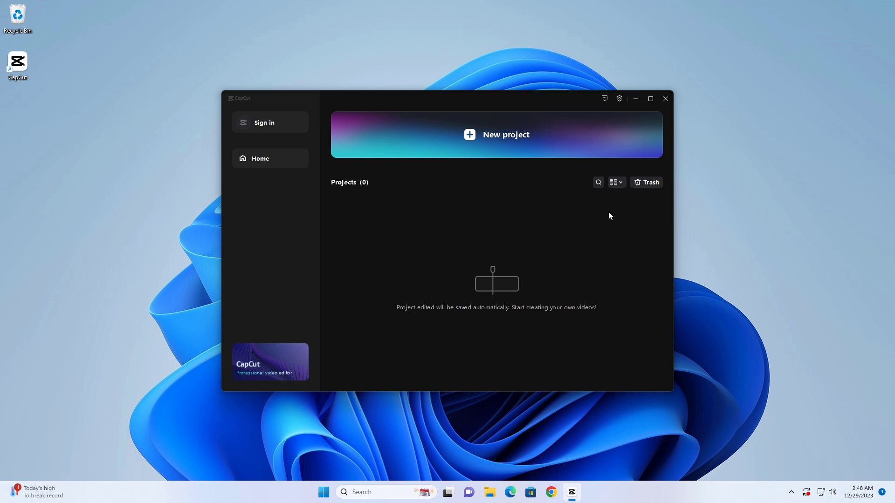
pyautogui.click(490, 492)
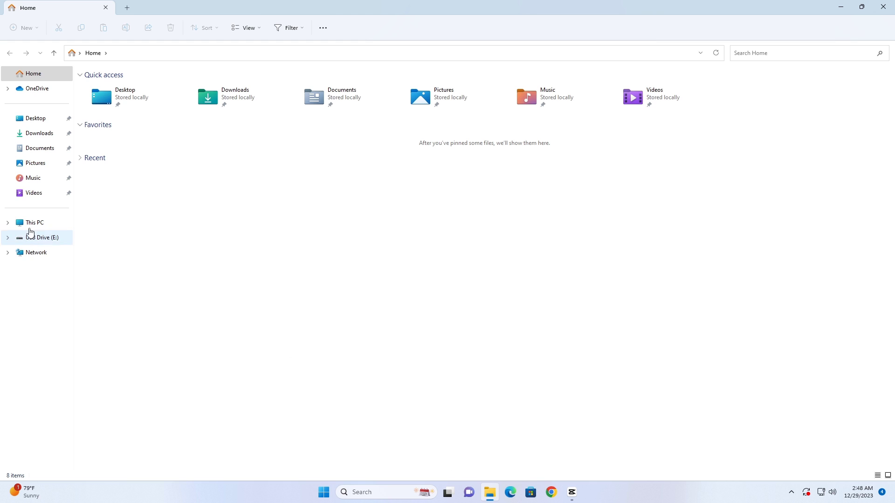
pyautogui.click(23, 224)
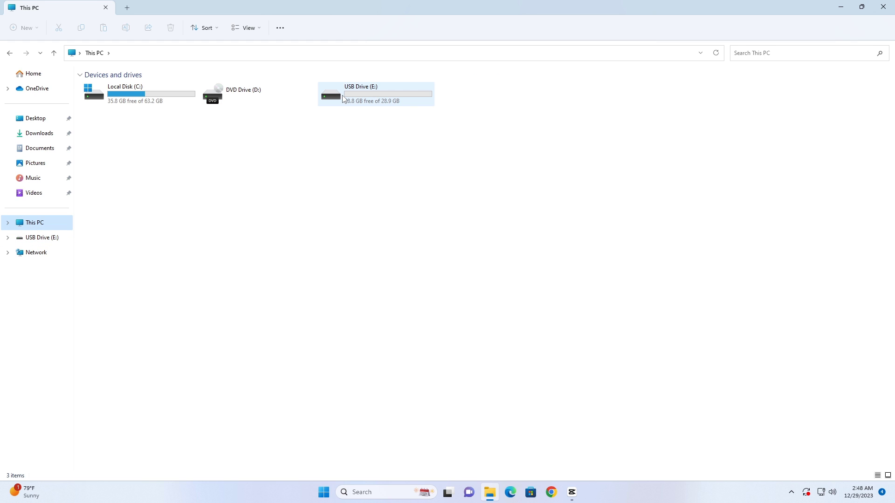
pyautogui.doubleClick(342, 98)
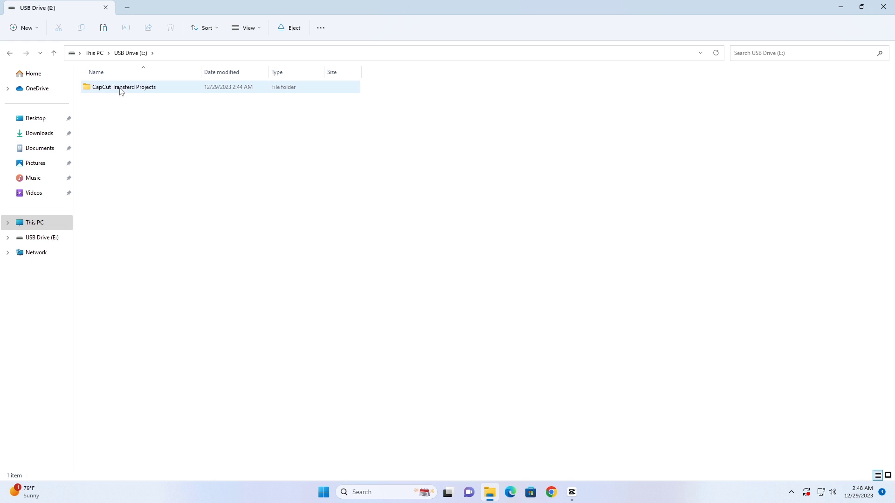
pyautogui.doubleClick(120, 90)
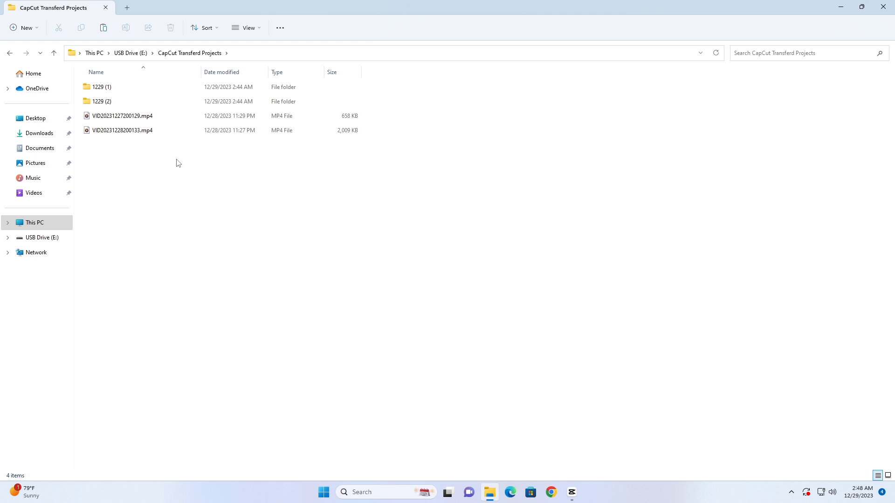
# Cut the 1229 (1) and 1229 (2) project folders from the USB drive.
pyautogui.click(100, 91)
pyautogui.moveTo(100, 96); pyautogui.dragTo(105, 101)
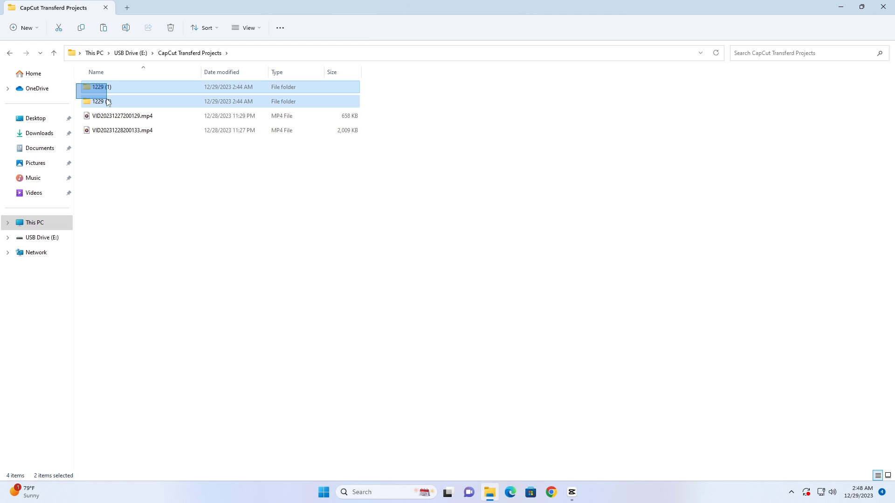
pyautogui.rightClick(103, 88)
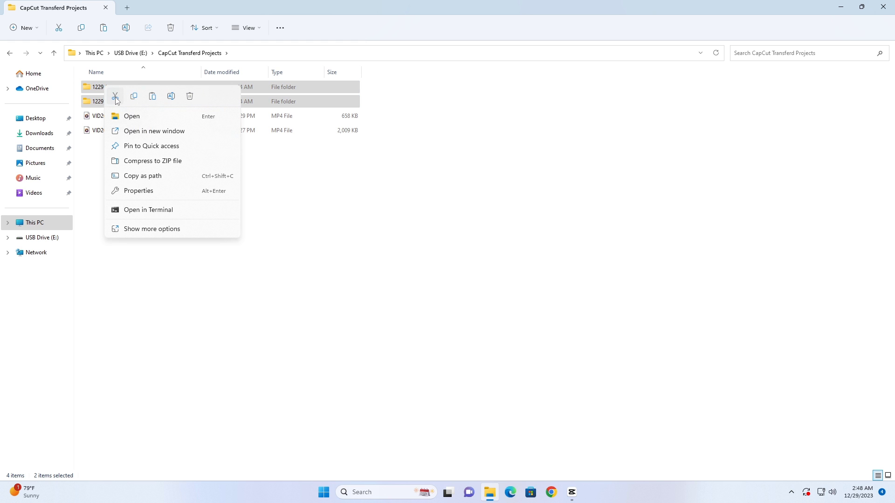
pyautogui.click(115, 97)
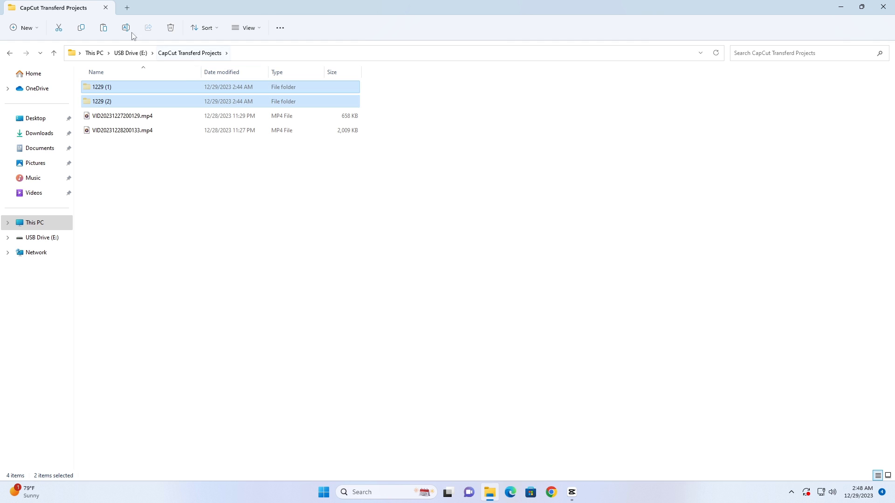
# In a new tab, open Local Disk (C:) > Users > the user profile folder.
pyautogui.click(128, 9)
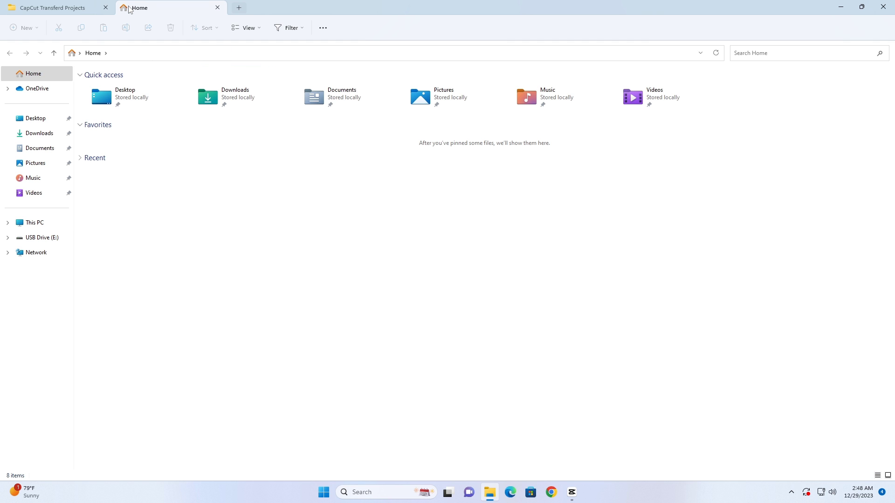
pyautogui.click(32, 224)
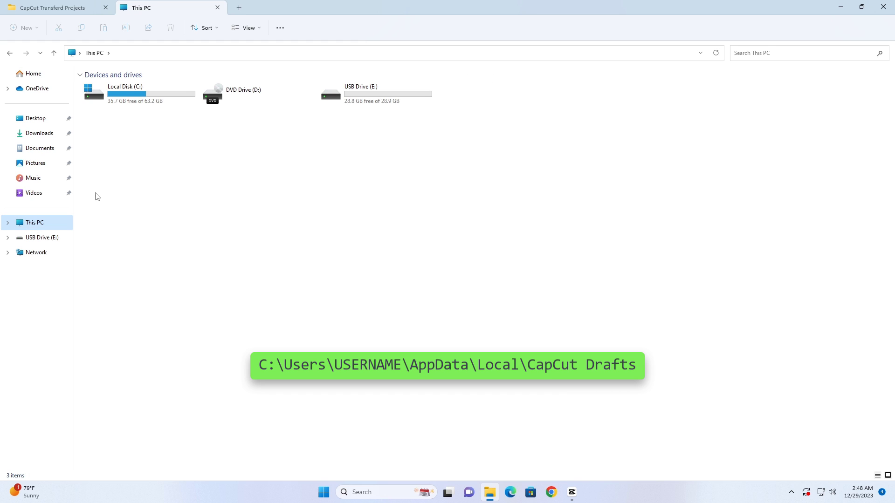
pyautogui.click(142, 89)
pyautogui.doubleClick(142, 89)
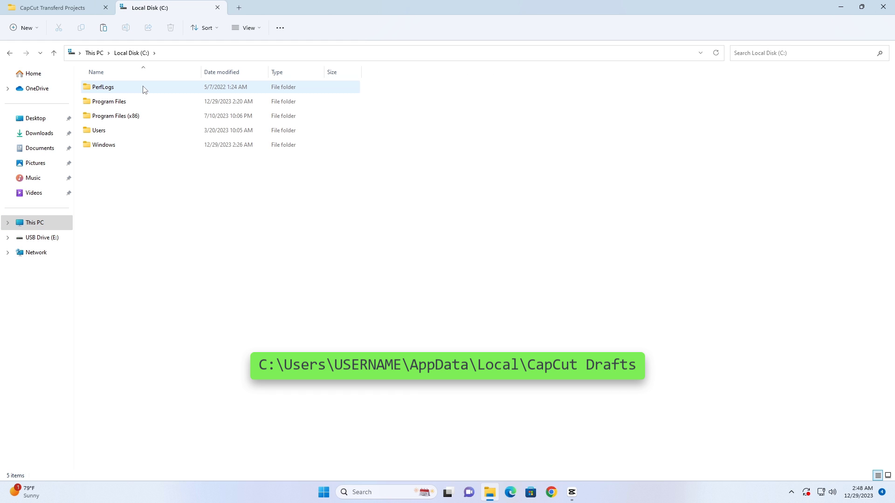
pyautogui.doubleClick(96, 130)
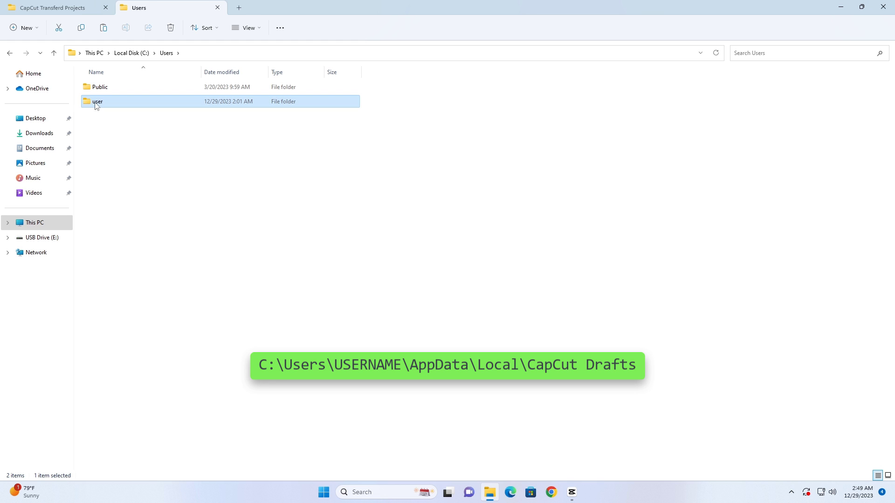
pyautogui.doubleClick(95, 104)
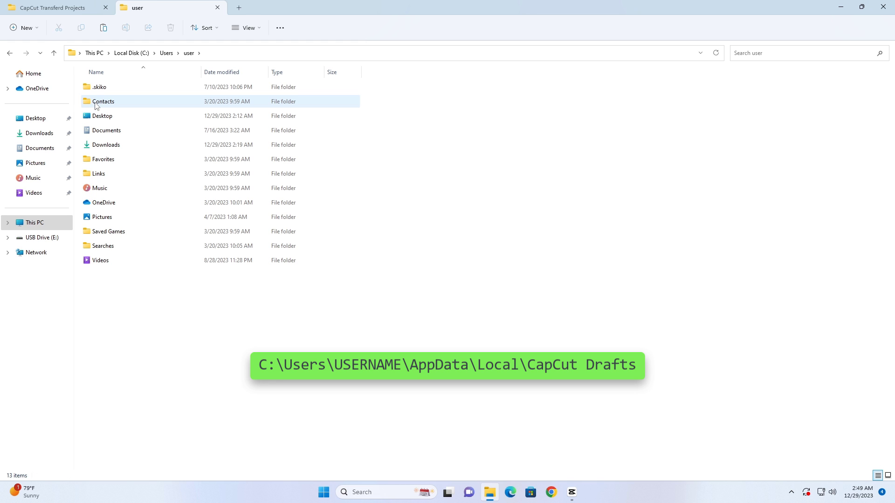
# Show hidden items and open AppData > Local > CapCut Drafts.
pyautogui.click(261, 30)
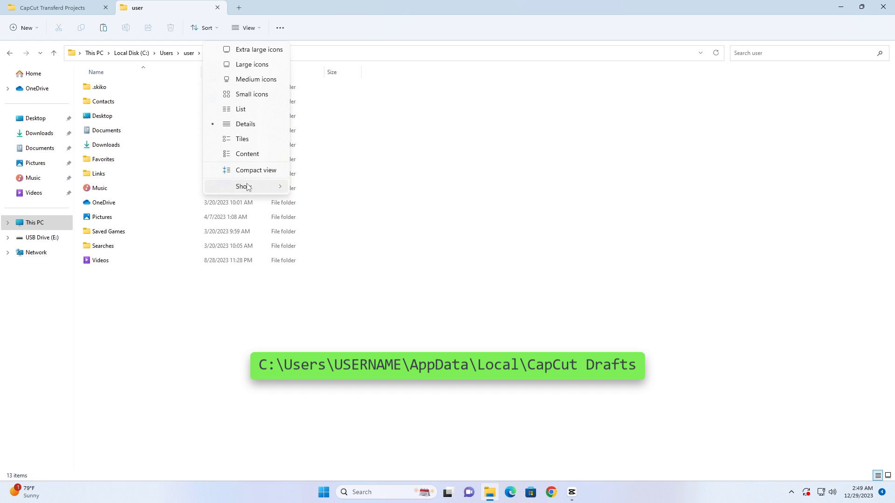
pyautogui.moveTo(243, 186)
pyautogui.click(337, 270)
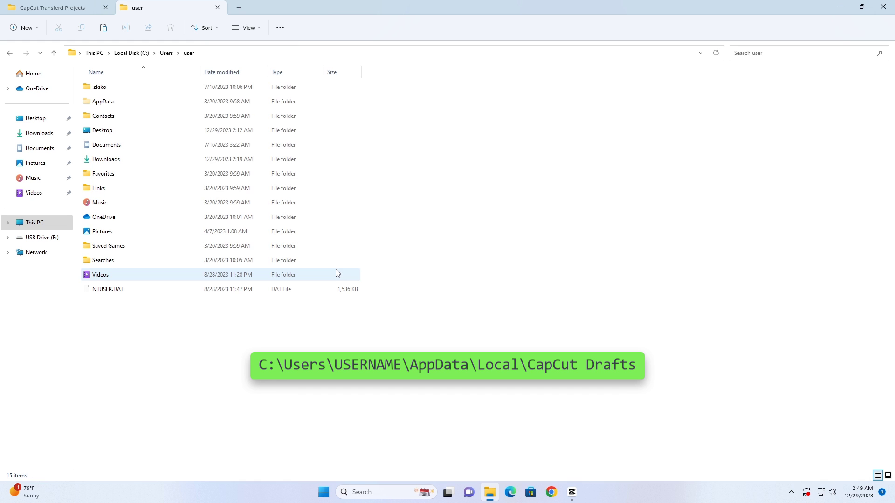
pyautogui.doubleClick(106, 106)
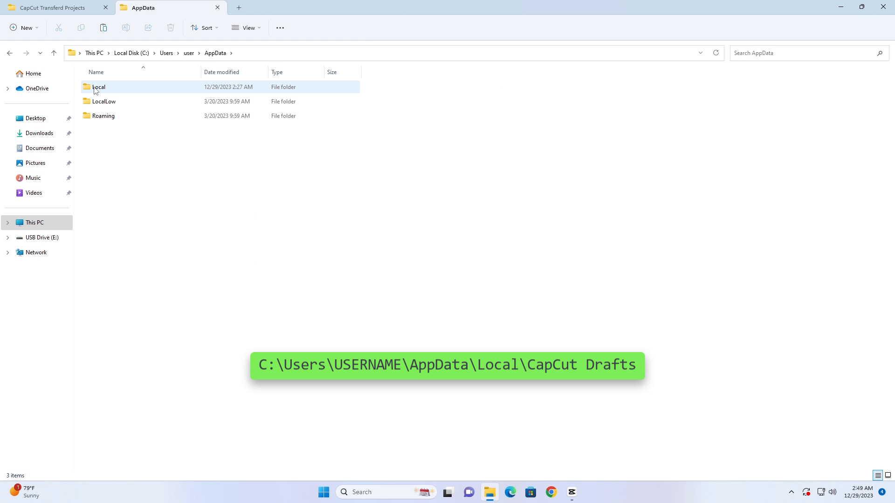
pyautogui.doubleClick(96, 90)
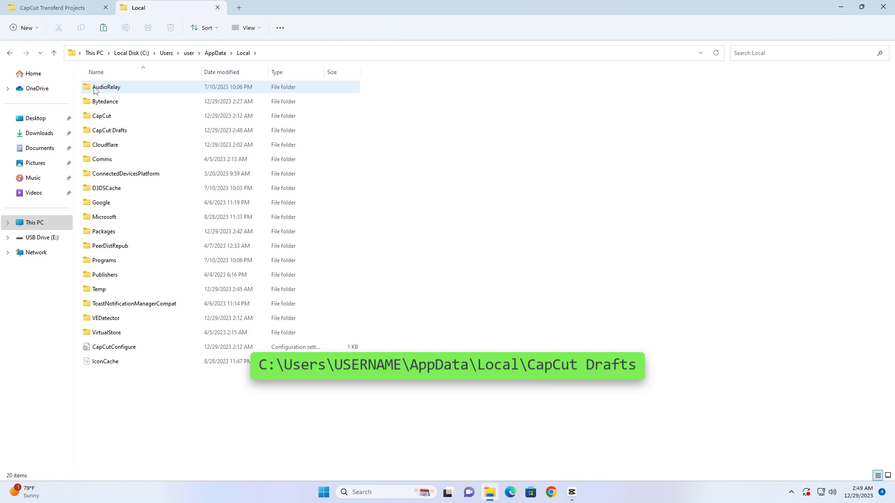
pyautogui.doubleClick(110, 132)
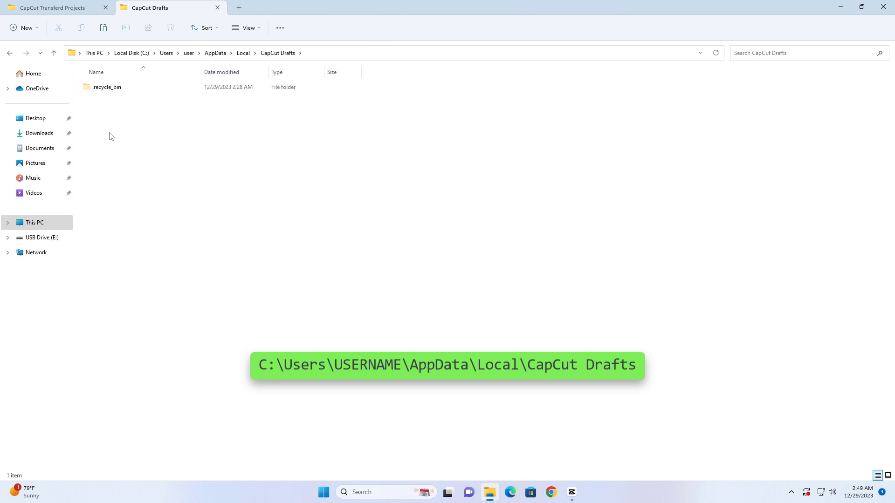
# Move File Explorer aside, paste both 1229 folders into CapCut Drafts, then maximize Explorer.
pyautogui.click(860, 8)
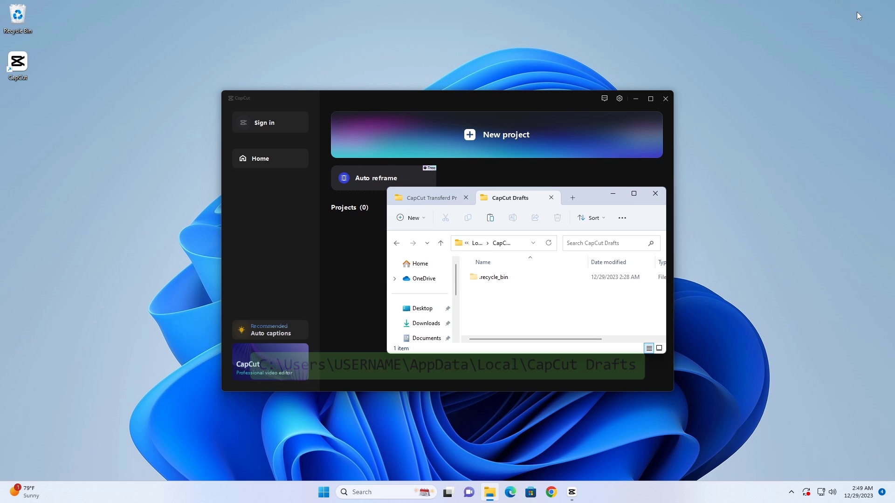
pyautogui.moveTo(581, 198)
pyautogui.mouseDown()
pyautogui.moveTo(510, 260)
pyautogui.moveTo(509, 292)
pyautogui.mouseUp()
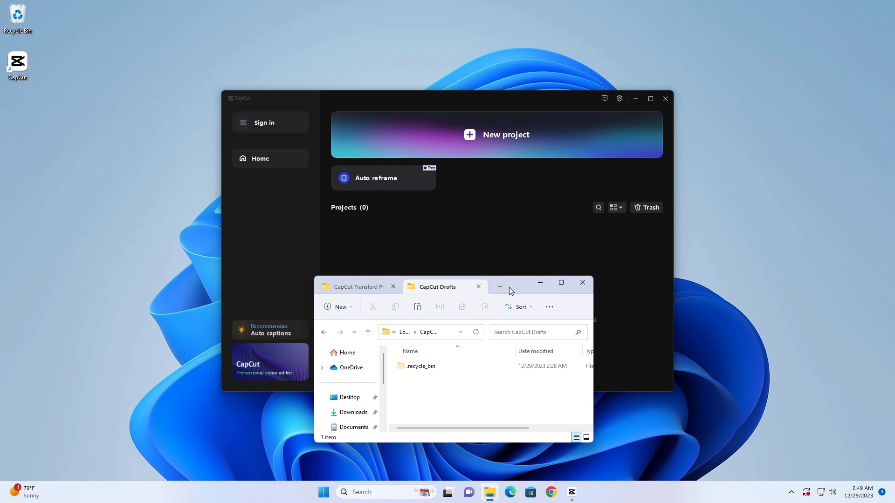
pyautogui.rightClick(415, 394)
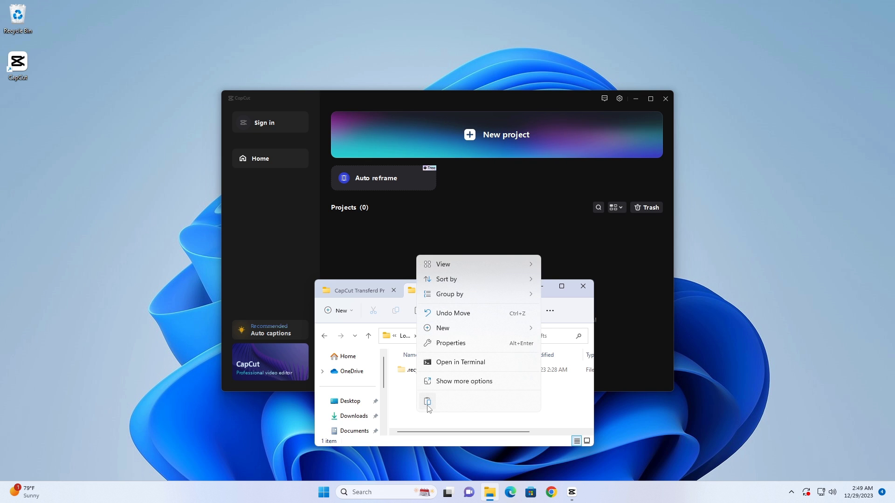
pyautogui.click(427, 402)
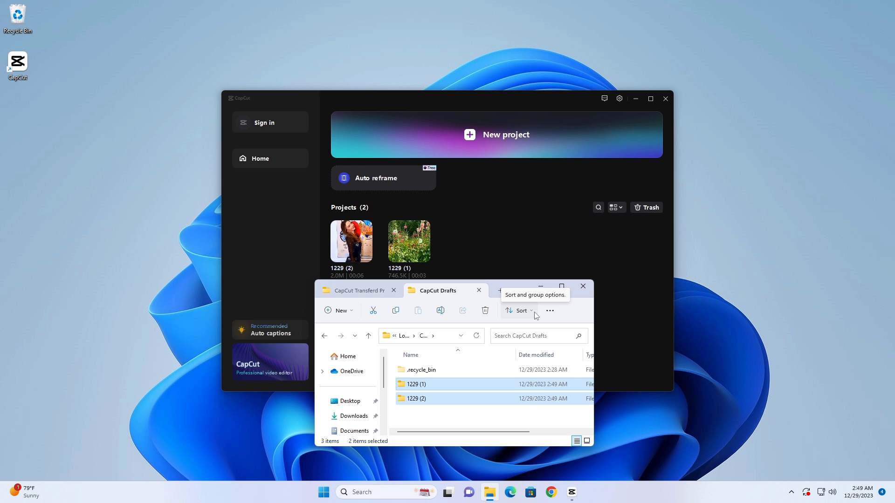
pyautogui.click(561, 287)
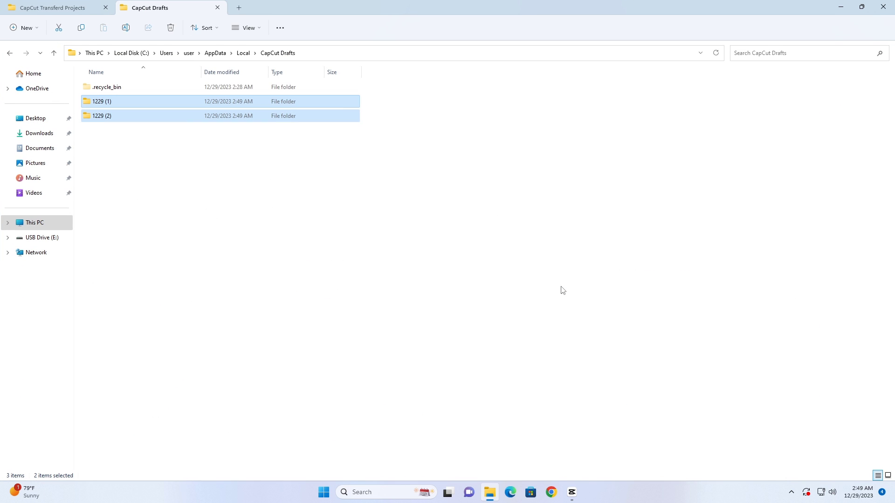
# Cut both MP4 videos from the transferred projects folder on the USB drive.
pyautogui.click(47, 12)
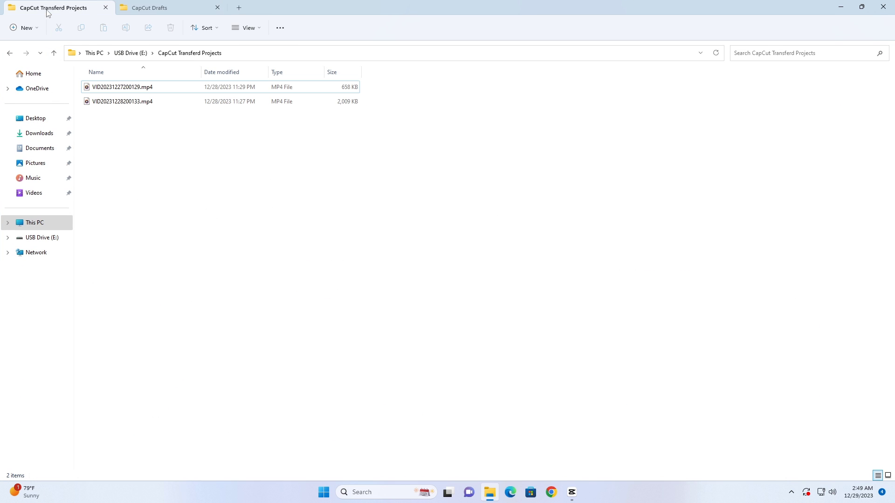
pyautogui.moveTo(132, 159); pyautogui.dragTo(135, 89)
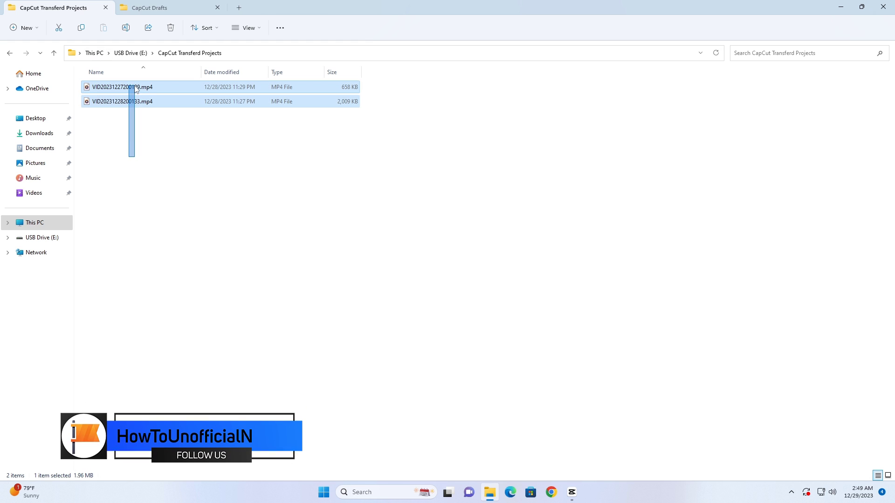
pyautogui.rightClick(113, 87)
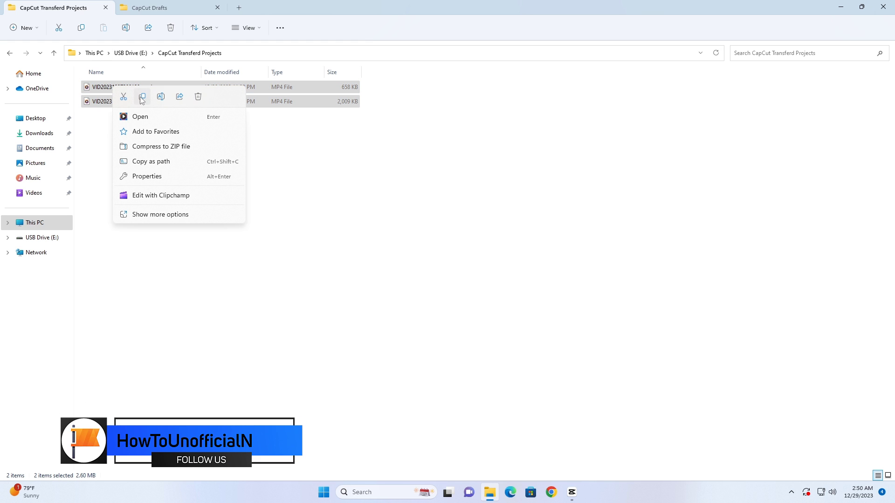
pyautogui.click(123, 96)
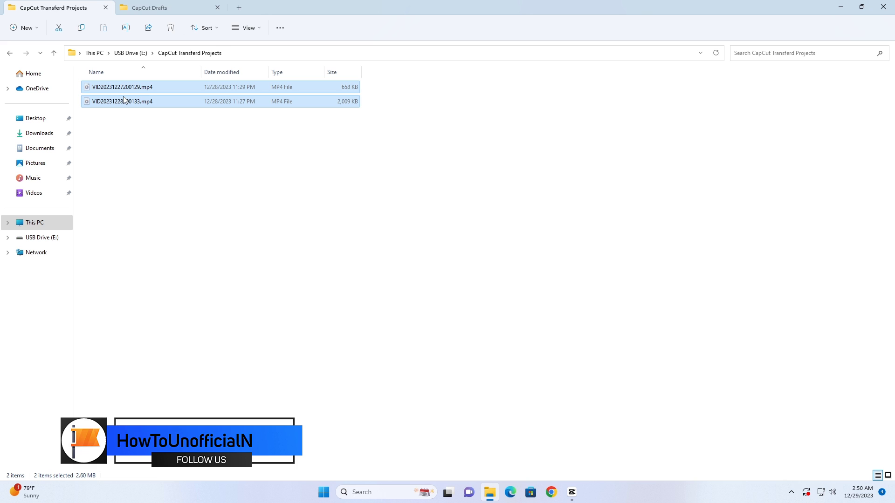
# Paste the two videos into the Videos folder, then close File Explorer.
pyautogui.click(238, 8)
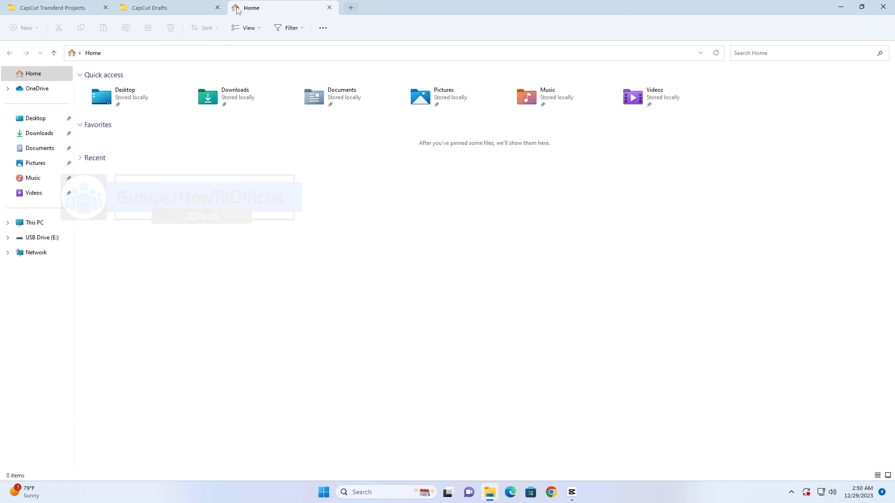
pyautogui.click(31, 194)
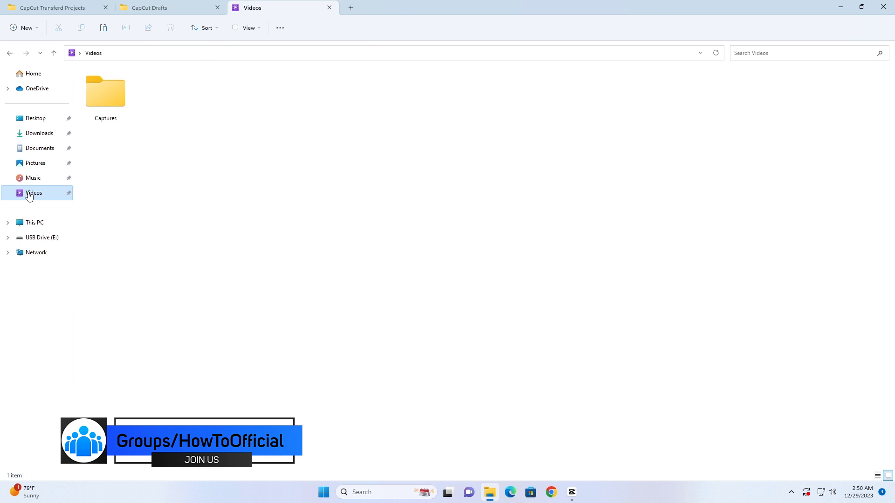
pyautogui.rightClick(283, 175)
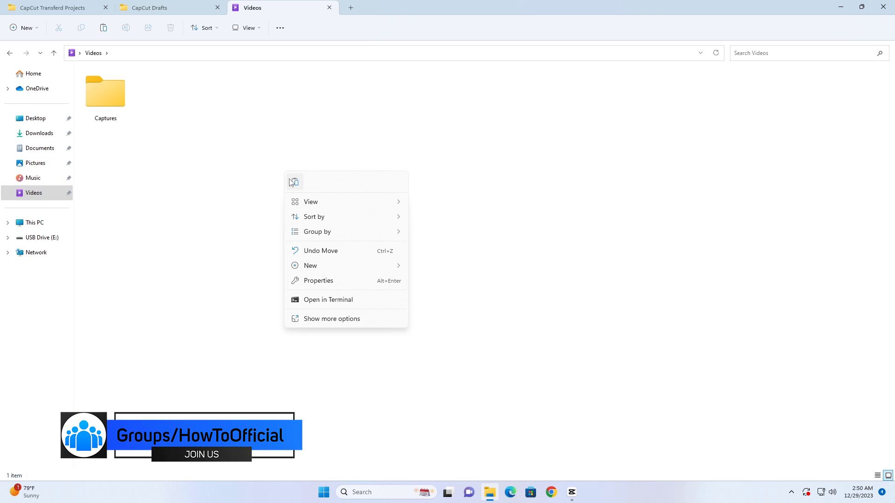
pyautogui.click(292, 184)
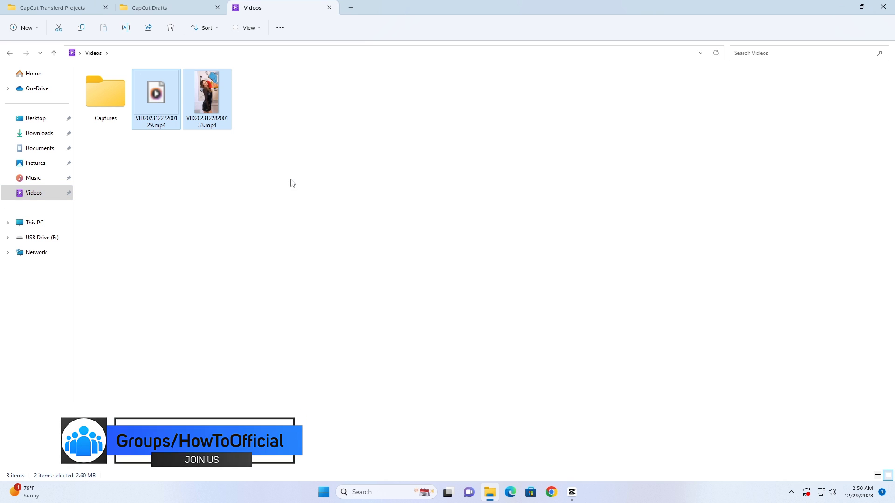
pyautogui.click(292, 183)
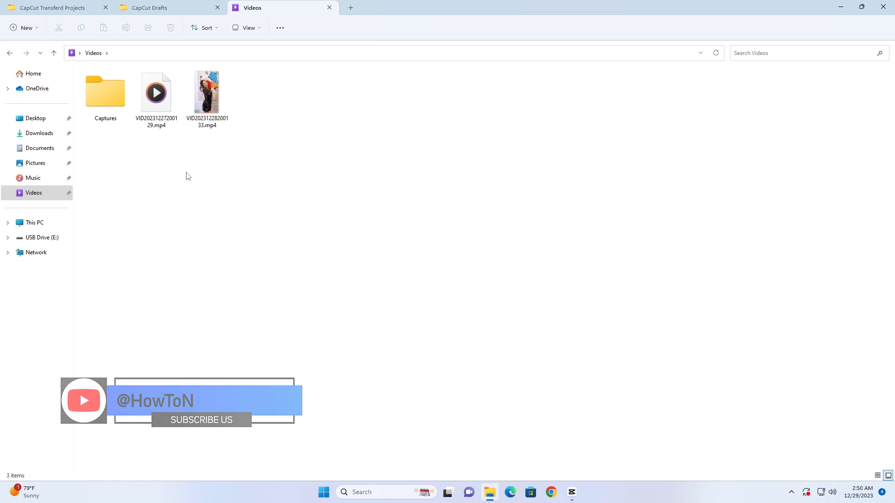
pyautogui.click(883, 7)
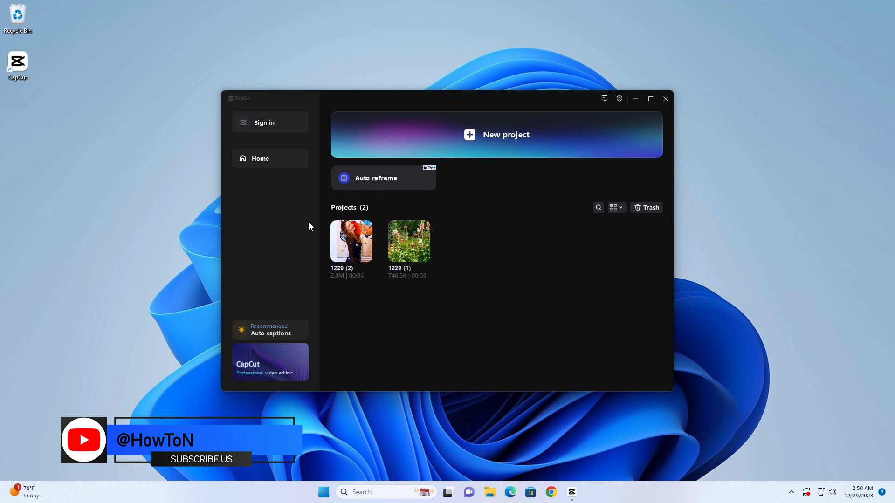
pyautogui.moveTo(351, 241)
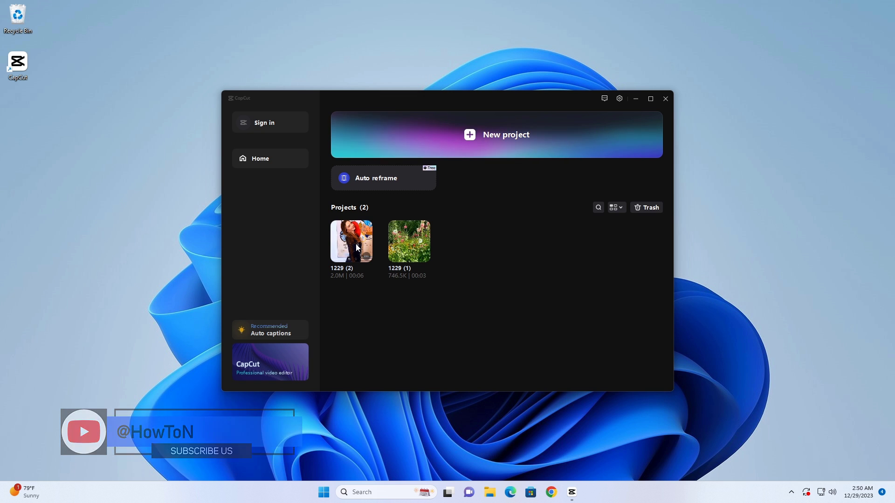
# Relink the 1229 (2) project's lost media to VID20231228200133.mp4 in Videos and close the project.
pyautogui.hotkey('alt', 'F4')
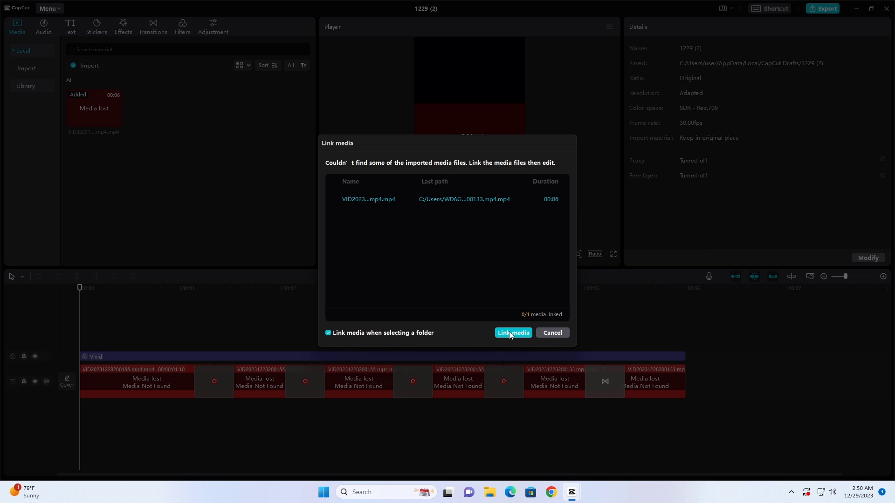
pyautogui.click(555, 337)
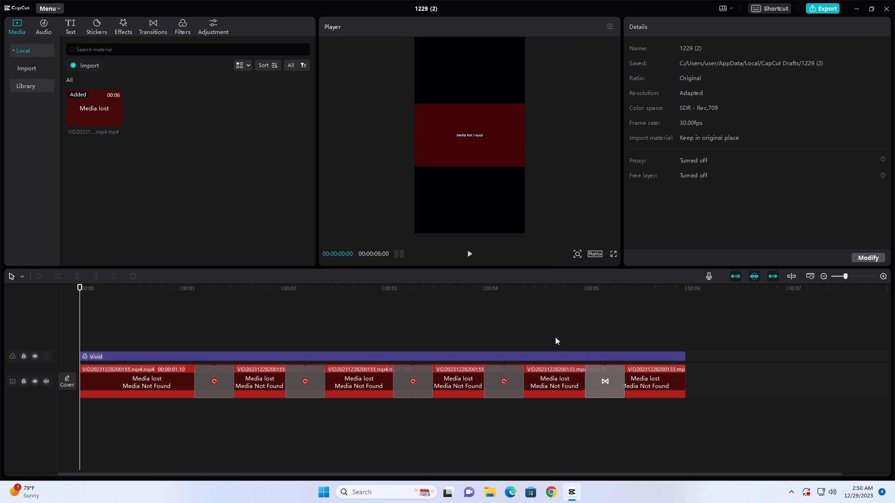
pyautogui.rightClick(97, 112)
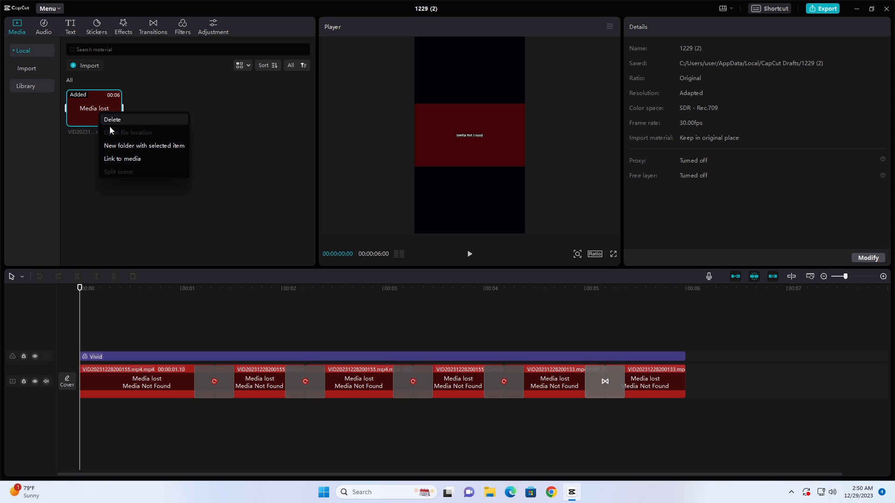
pyautogui.click(126, 159)
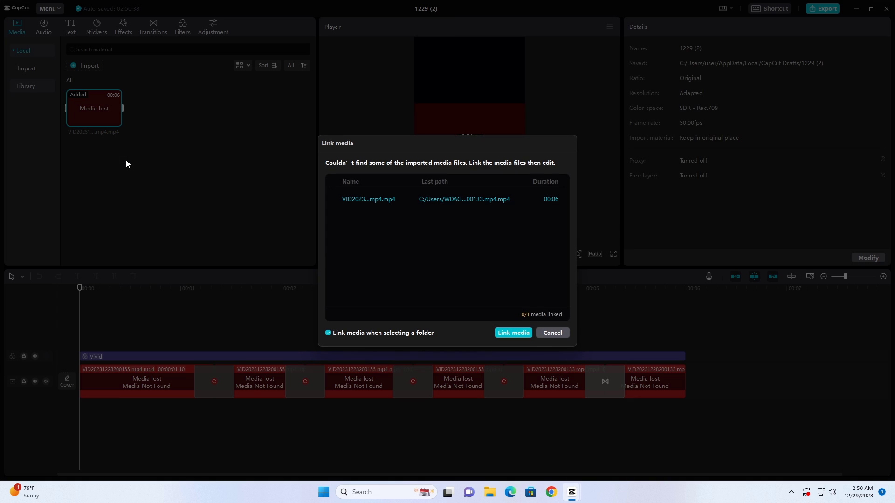
pyautogui.click(519, 336)
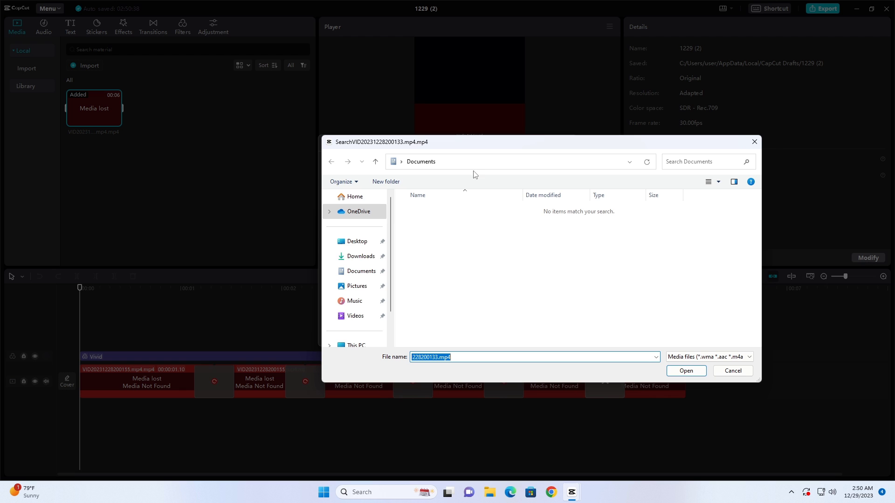
pyautogui.click(354, 316)
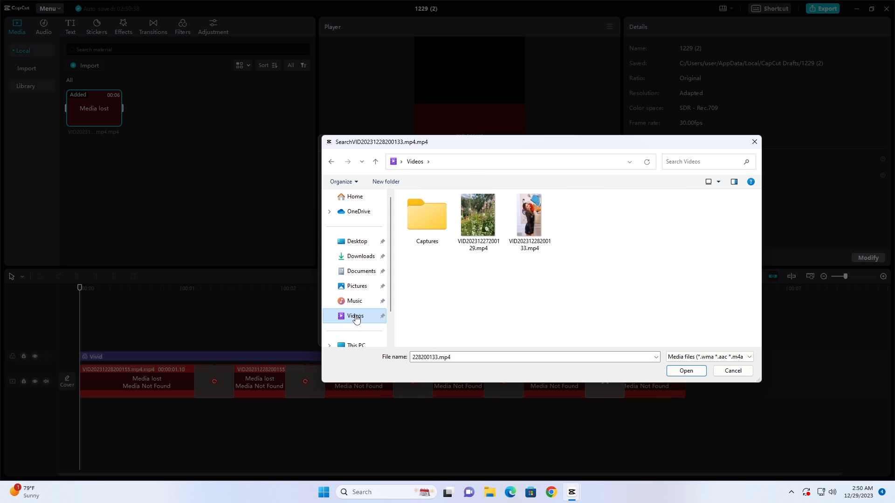
pyautogui.click(535, 216)
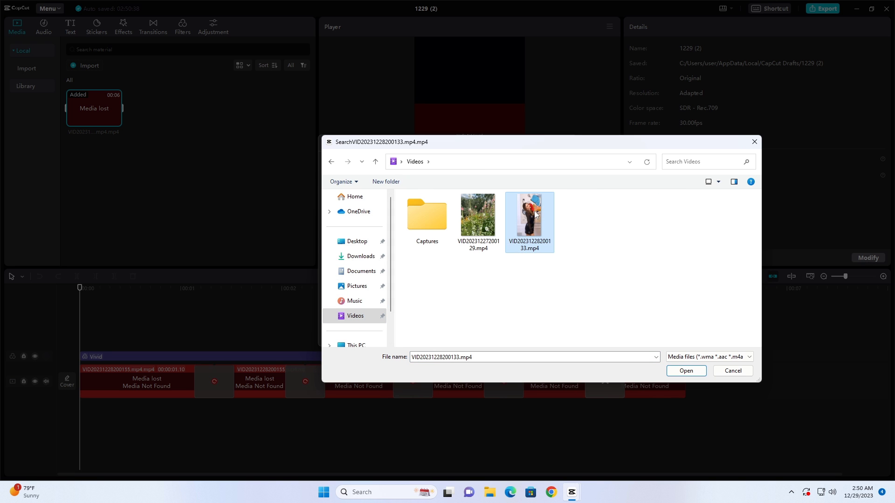
pyautogui.click(685, 371)
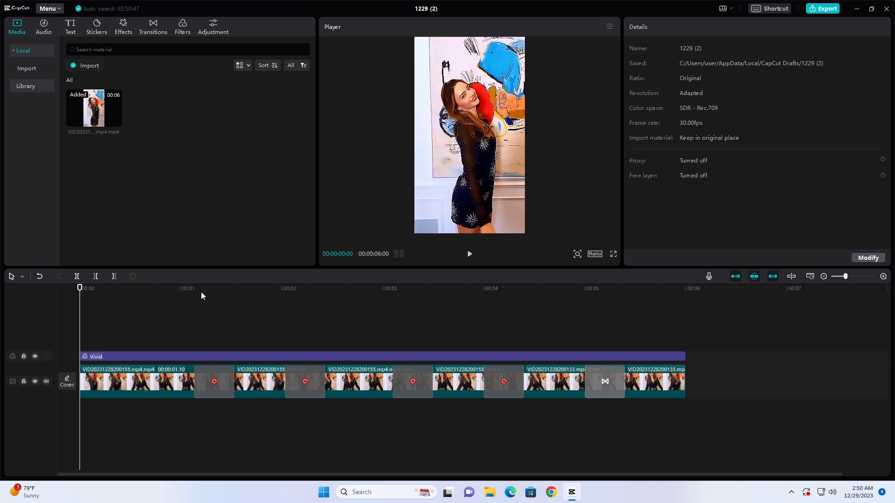
pyautogui.click(167, 288)
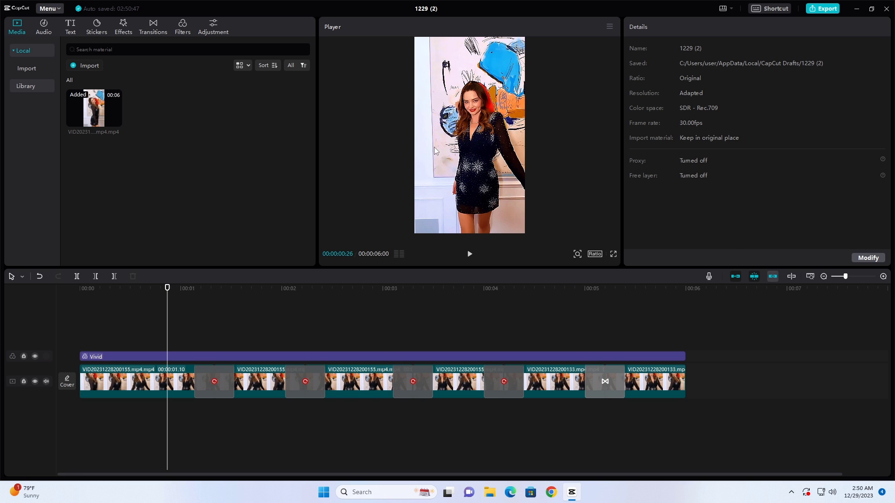
pyautogui.click(886, 11)
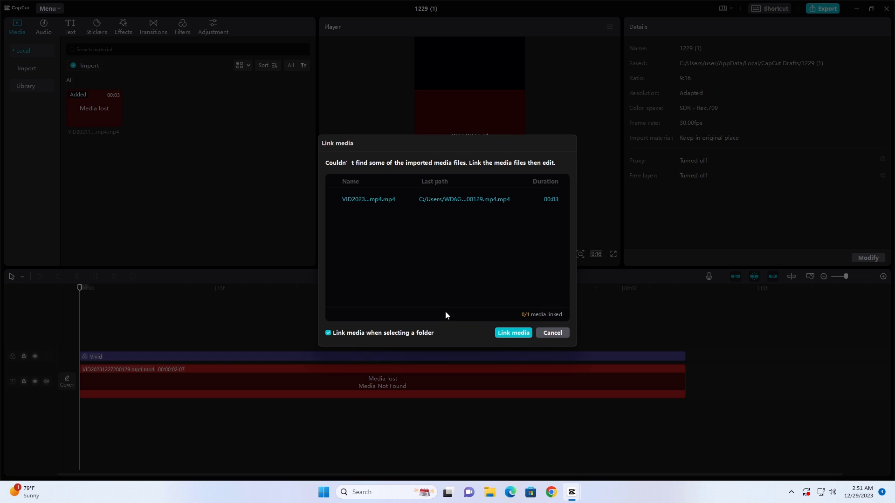
# Relink the 1229 (1) project's missing garden clip to its video and return home.
pyautogui.click(510, 335)
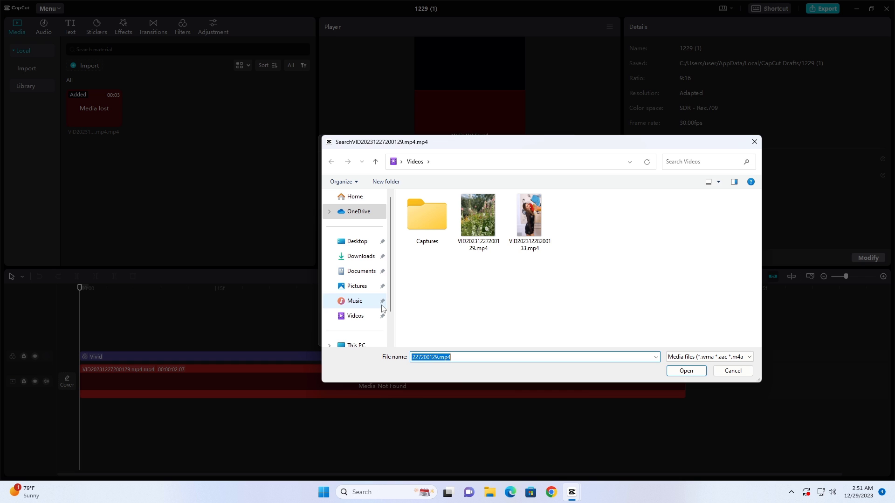
pyautogui.click(481, 206)
pyautogui.doubleClick(482, 205)
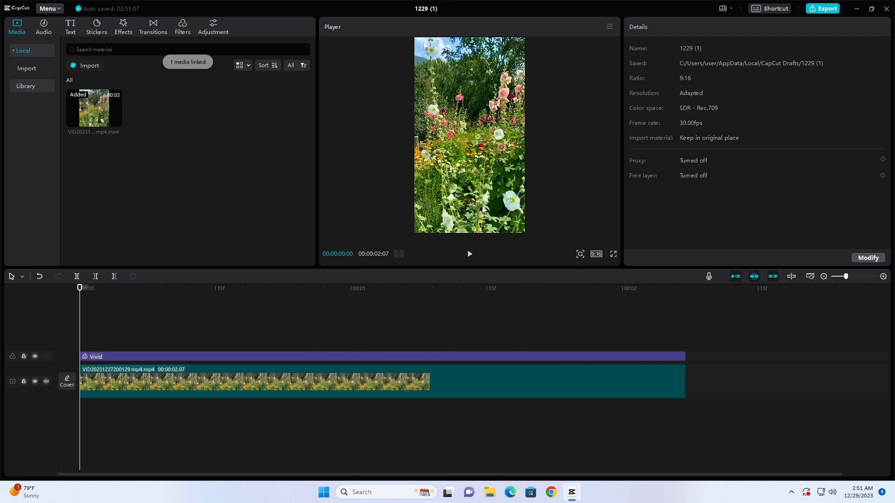
pyautogui.click(224, 288)
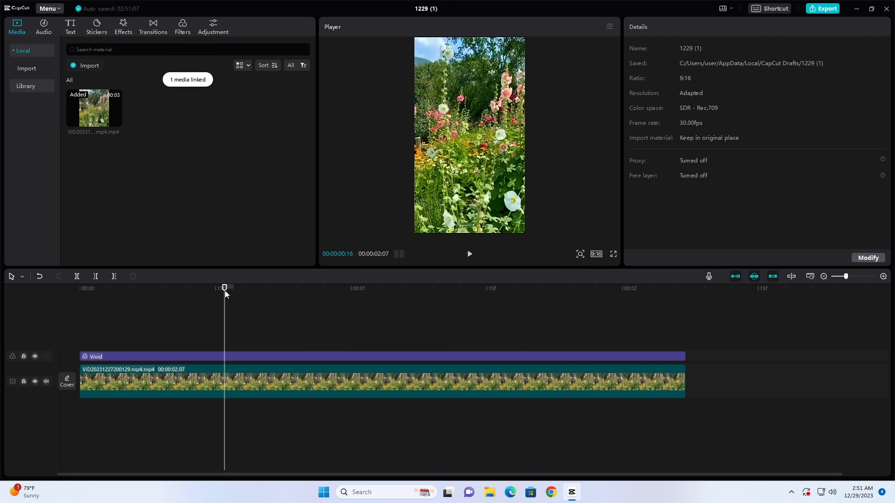
pyautogui.click(886, 8)
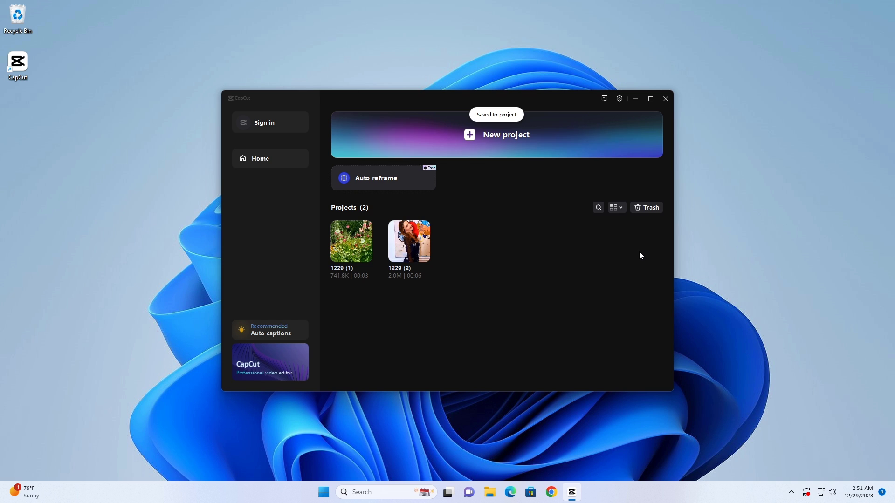